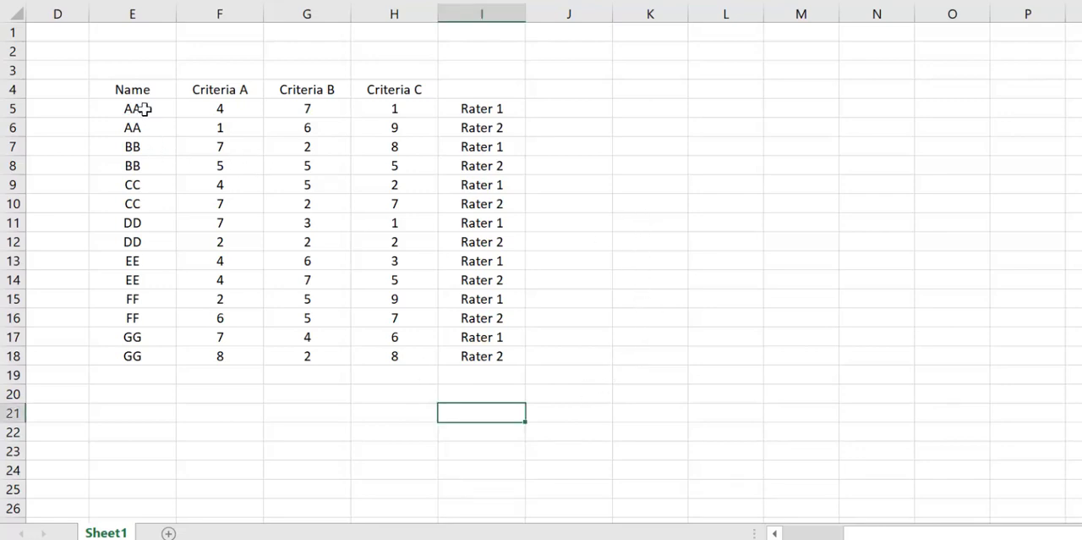
Step: Examine the repeated names and their paired Rater 1 and Rater 2 rows in the criteria table
drag(142, 110, 149, 121)
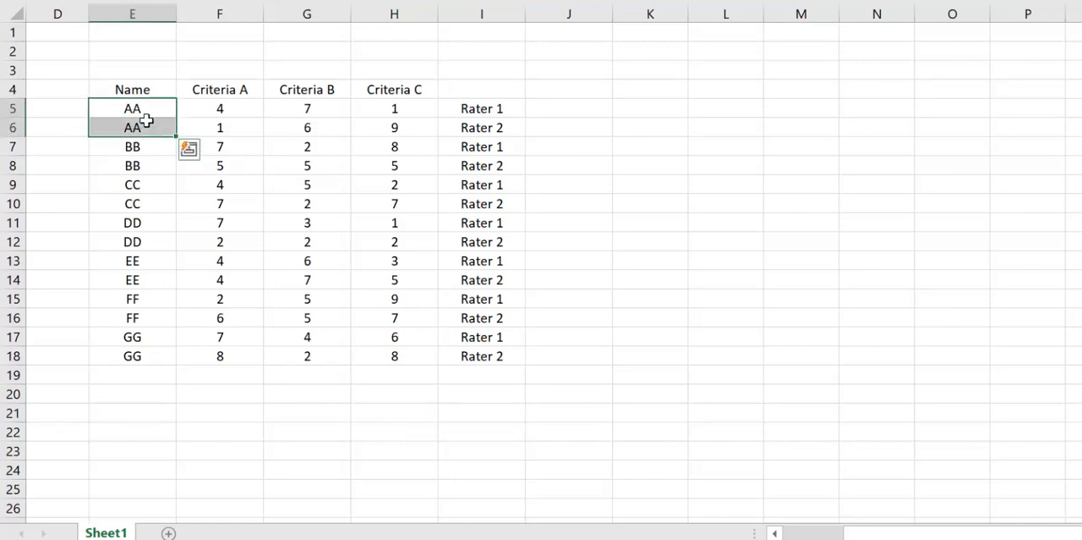
drag(488, 109, 487, 127)
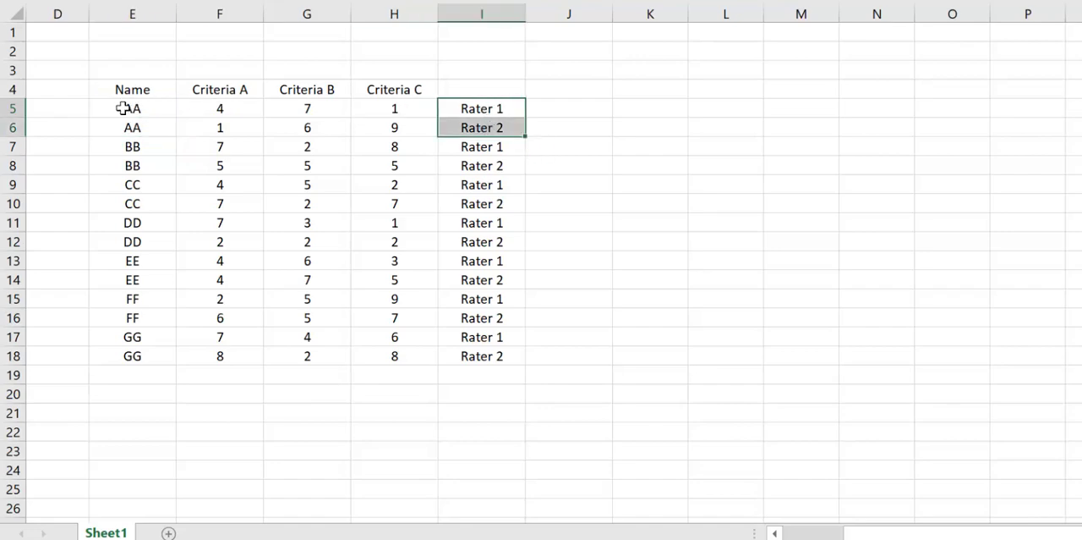
click(152, 109)
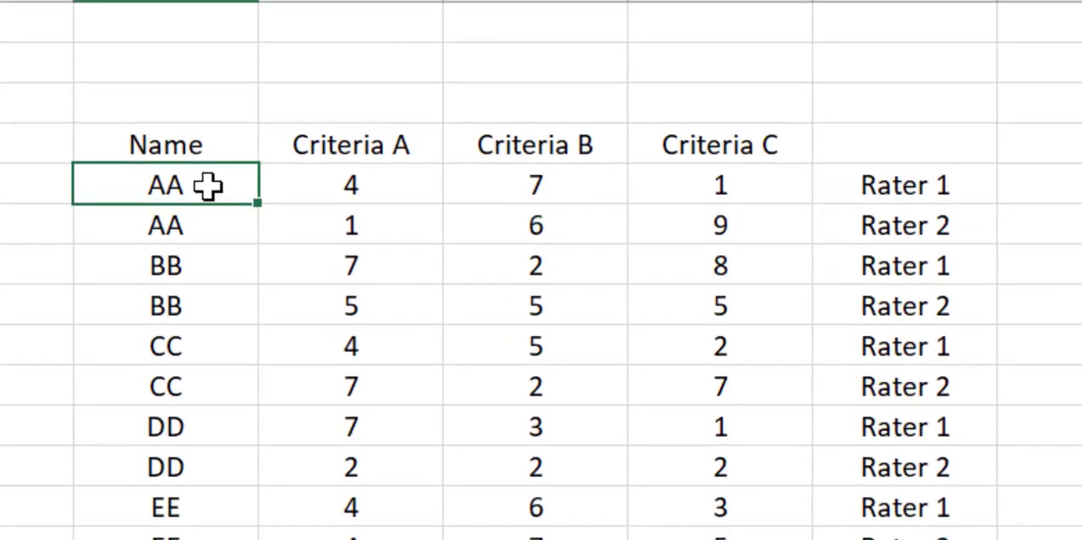
click(219, 237)
drag(217, 187, 216, 229)
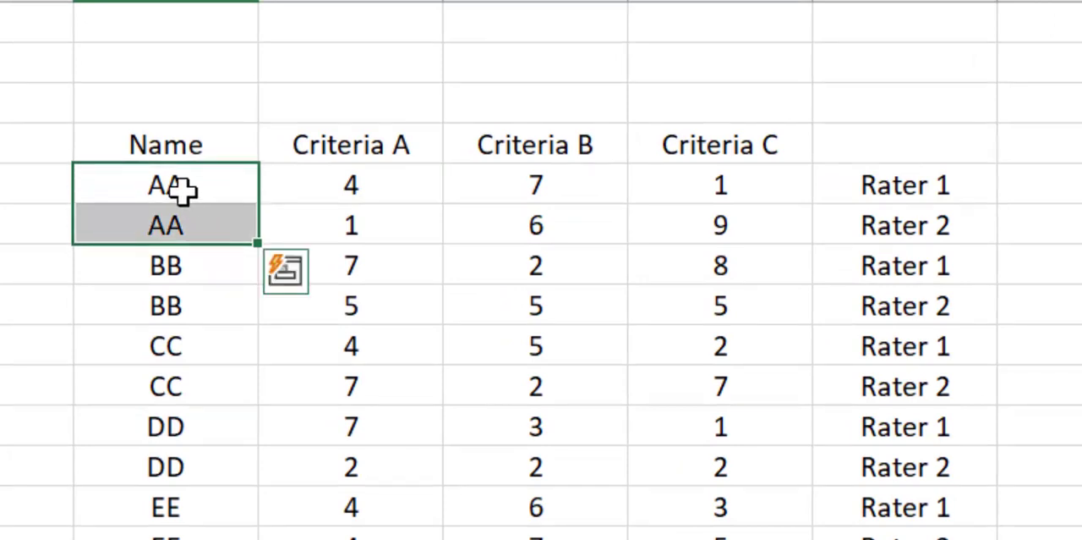
drag(182, 190, 894, 211)
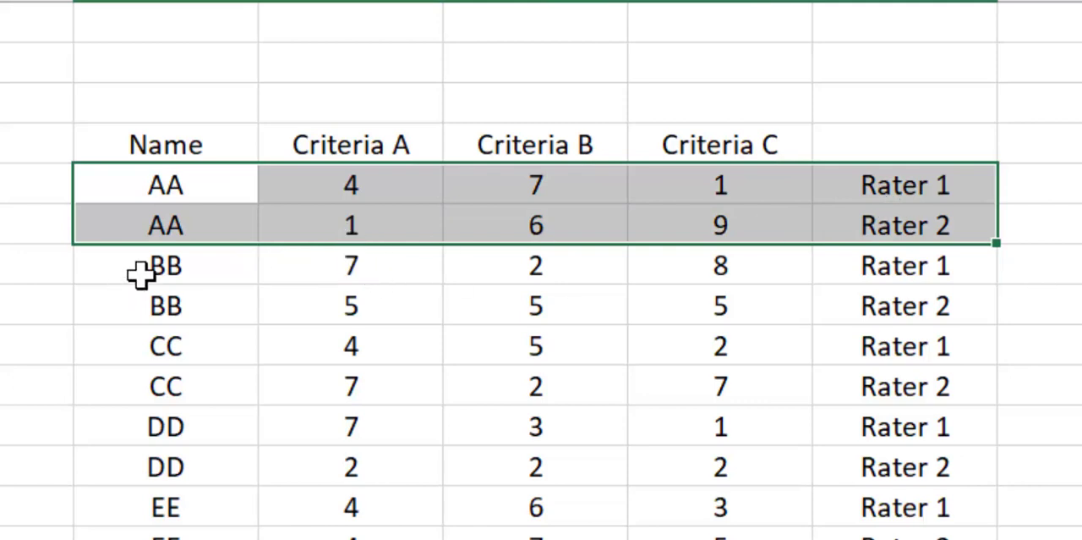
drag(140, 273, 205, 304)
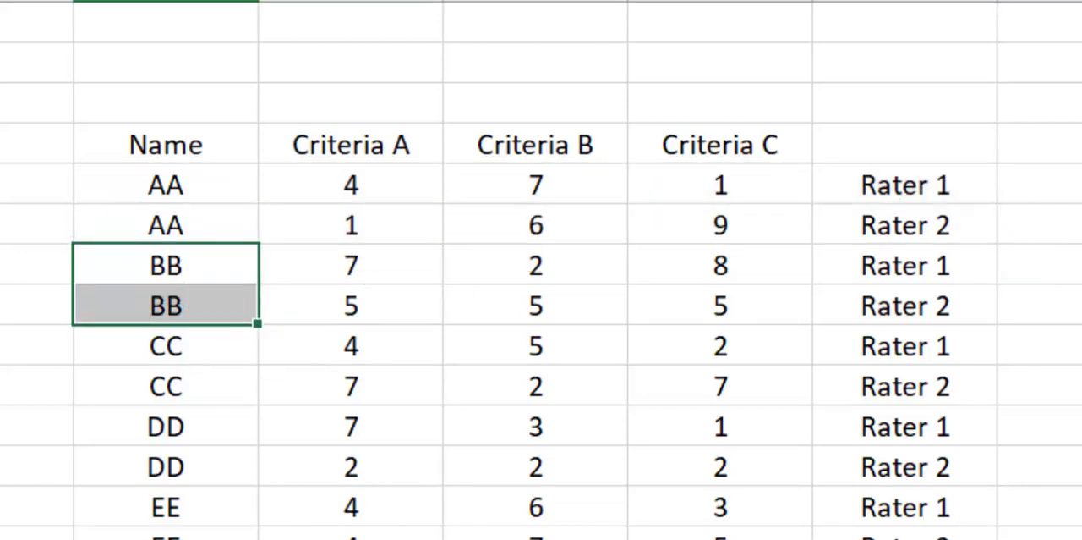
click(3, 533)
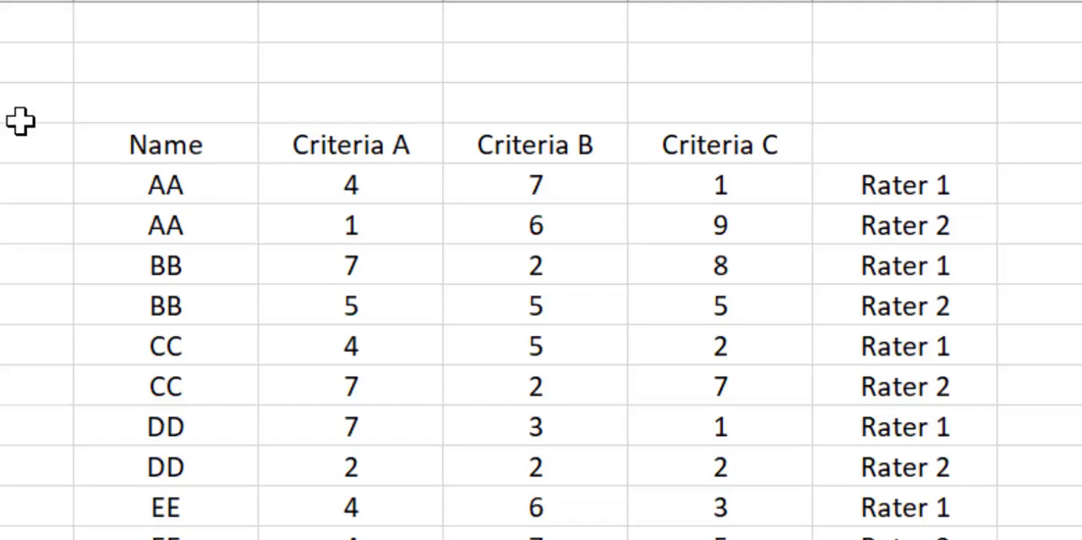
click(102, 178)
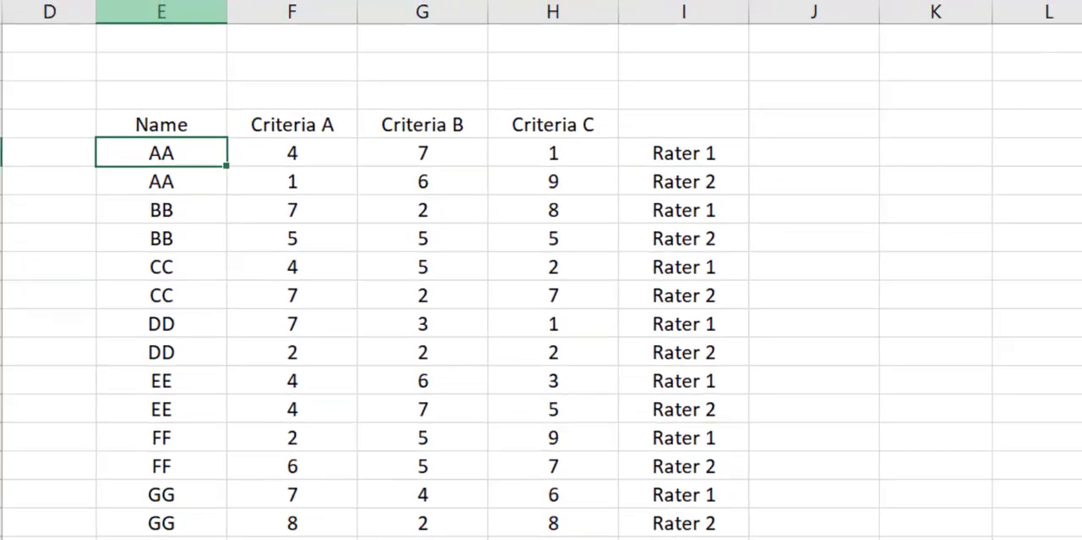
Step: Insert three blank columns before the Name column
click(174, 13)
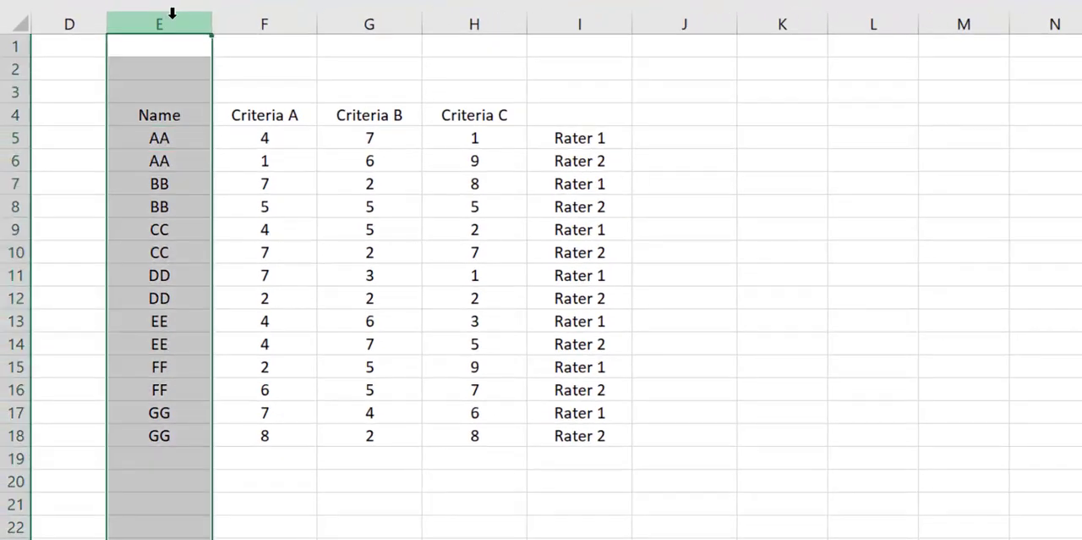
right_click(172, 14)
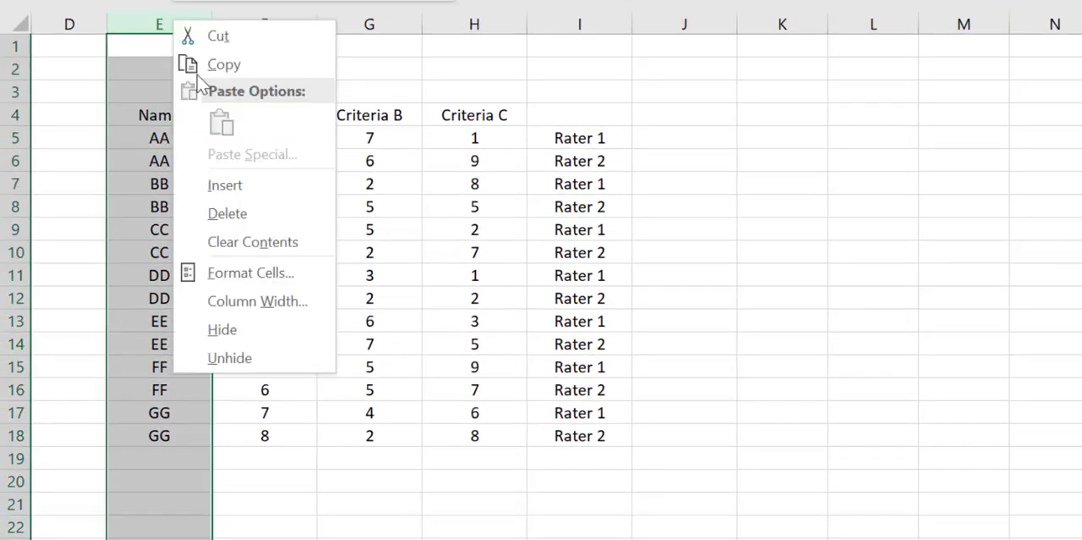
click(228, 184)
click(240, 21)
right_click(242, 21)
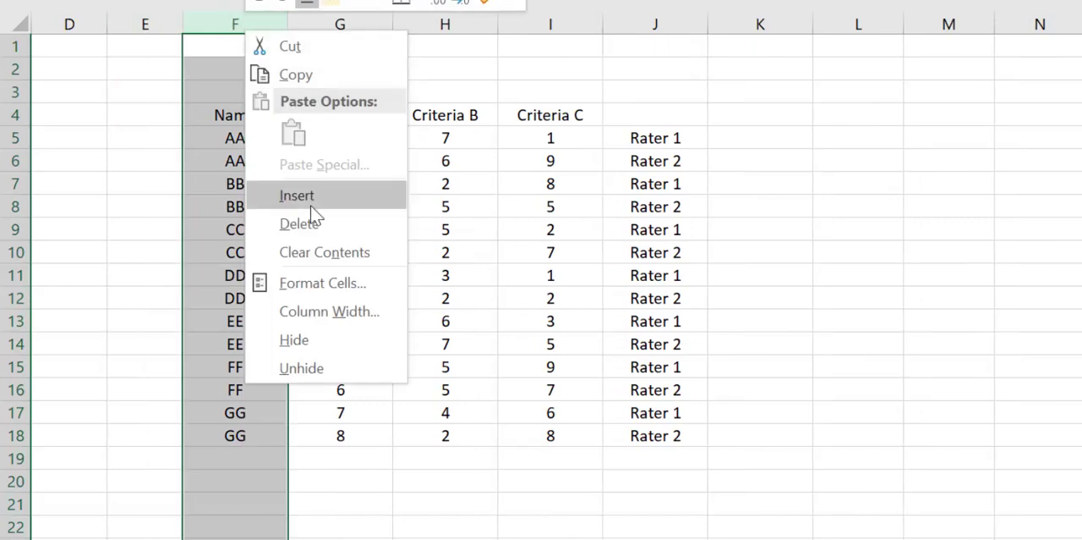
click(310, 193)
right_click(296, 21)
click(401, 192)
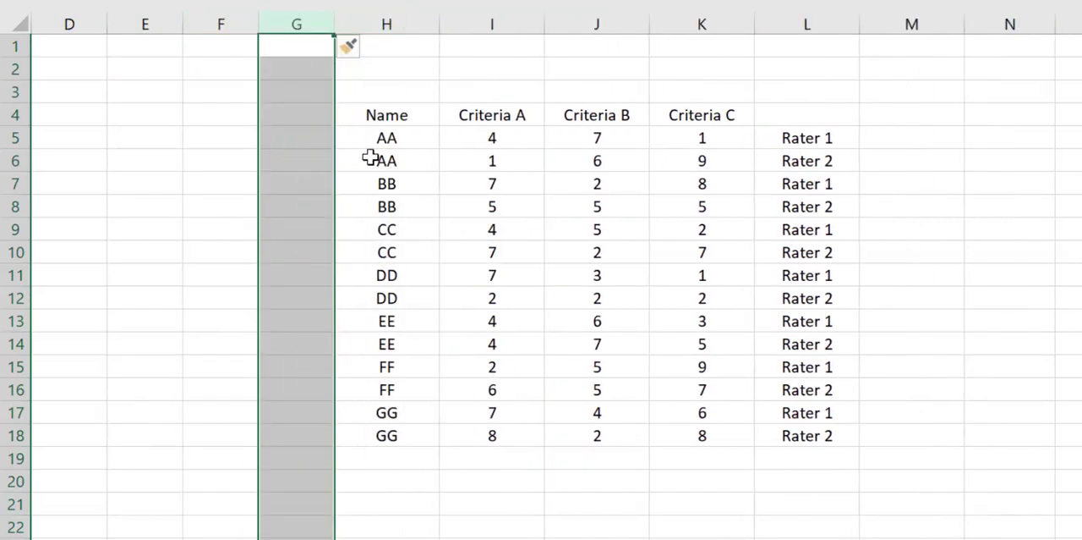
Step: Add the heading No in G4 and number the table rows sequentially from 1 to 14 beneath it
click(319, 115)
text(N)
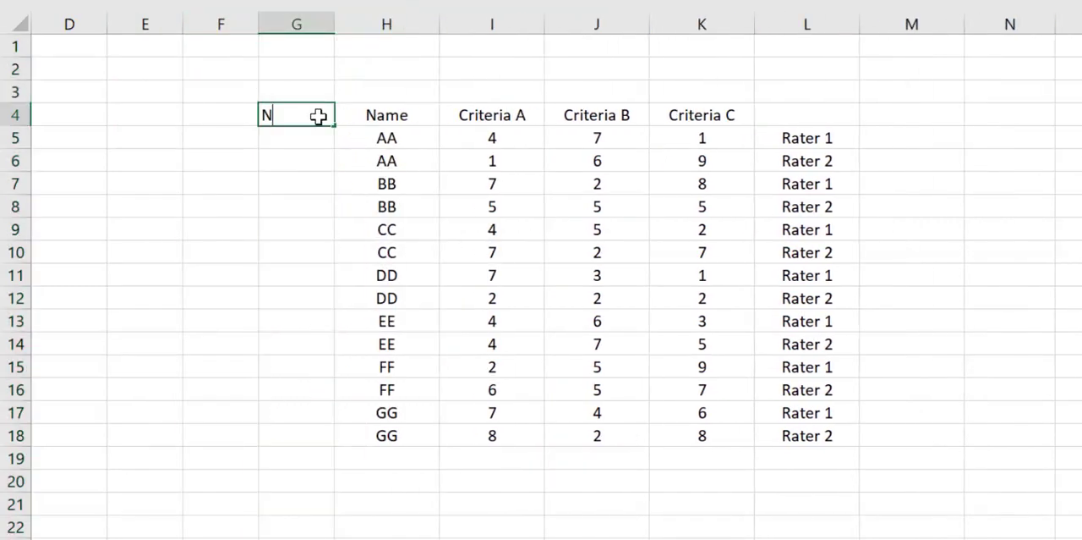
text(o)
key(Return)
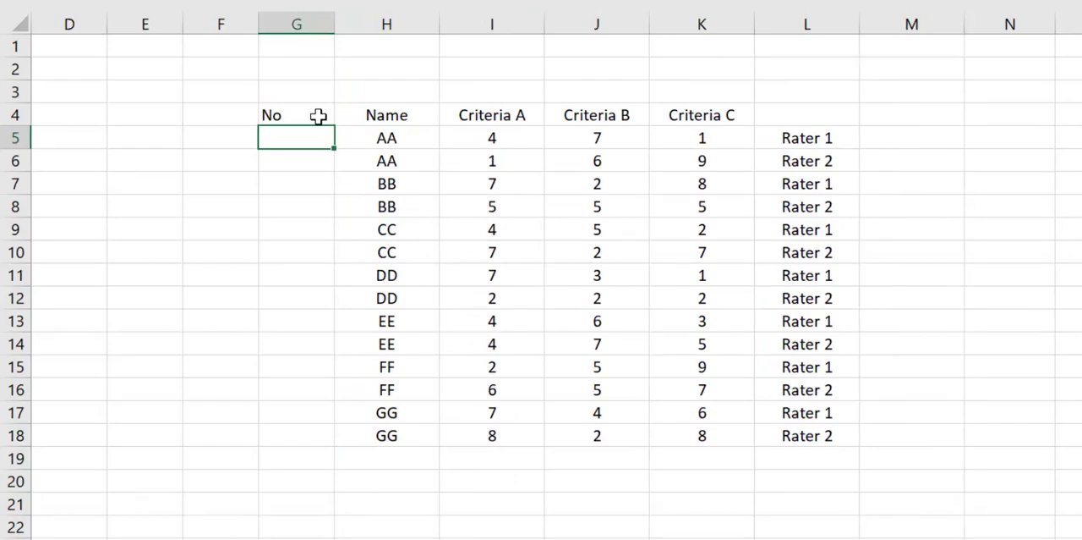
text(1)
key(Return)
text(2)
key(Return)
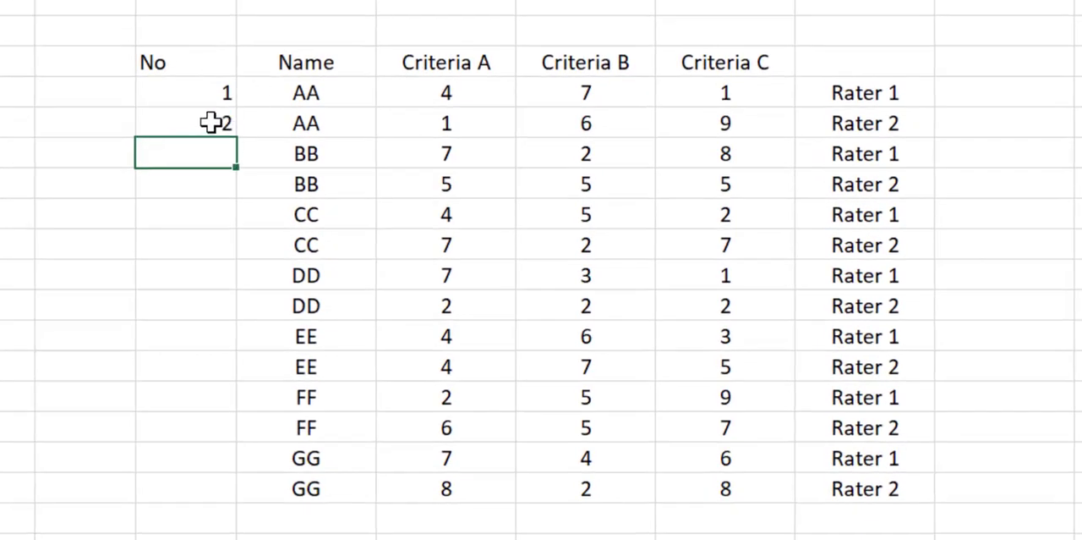
drag(172, 102, 186, 121)
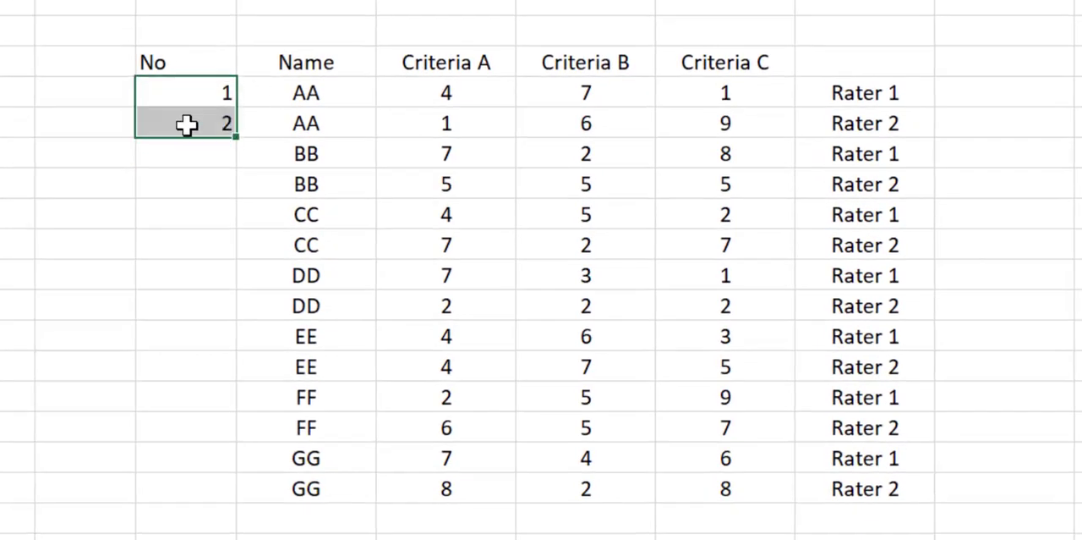
double_click(234, 136)
click(15, 218)
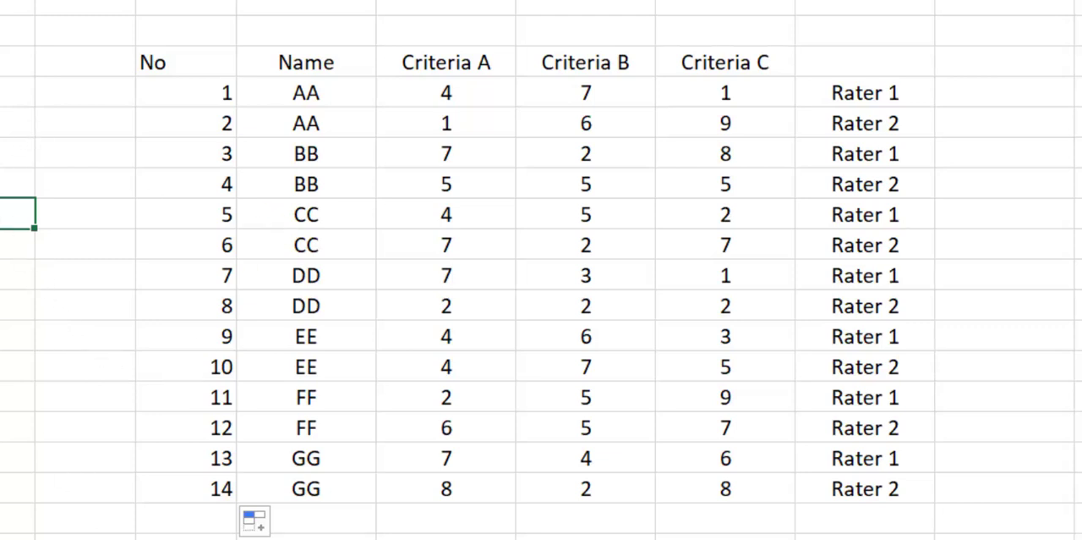
Step: Add the headings Odd in F4 and Even in E4, beside the No column
click(84, 62)
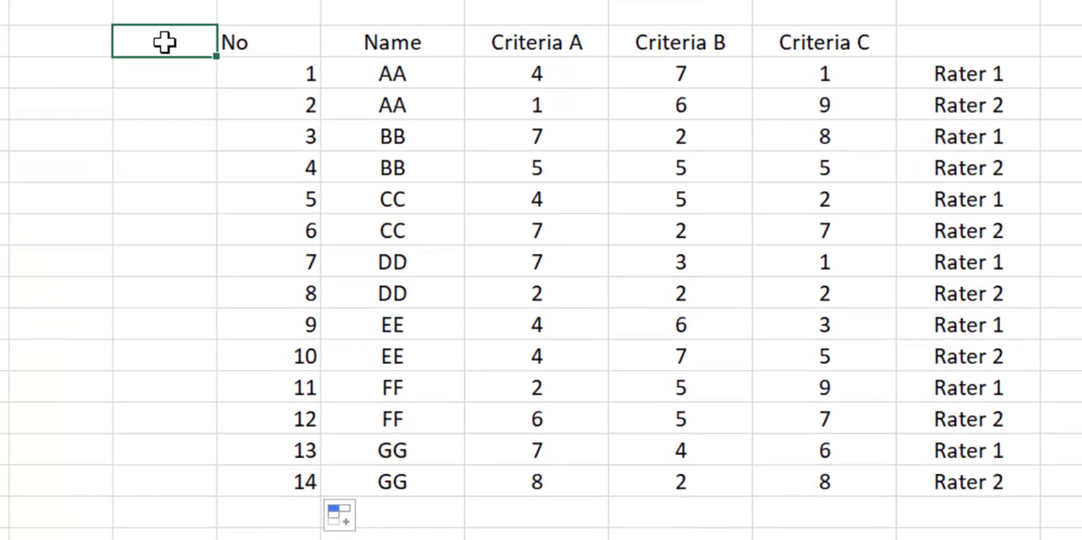
text(Odd)
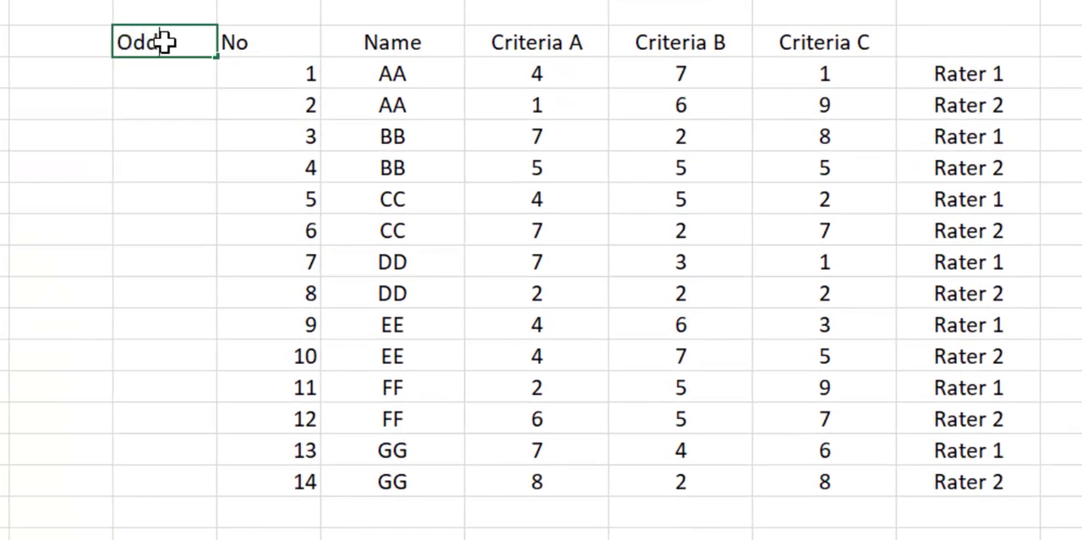
key(Left)
text(Even)
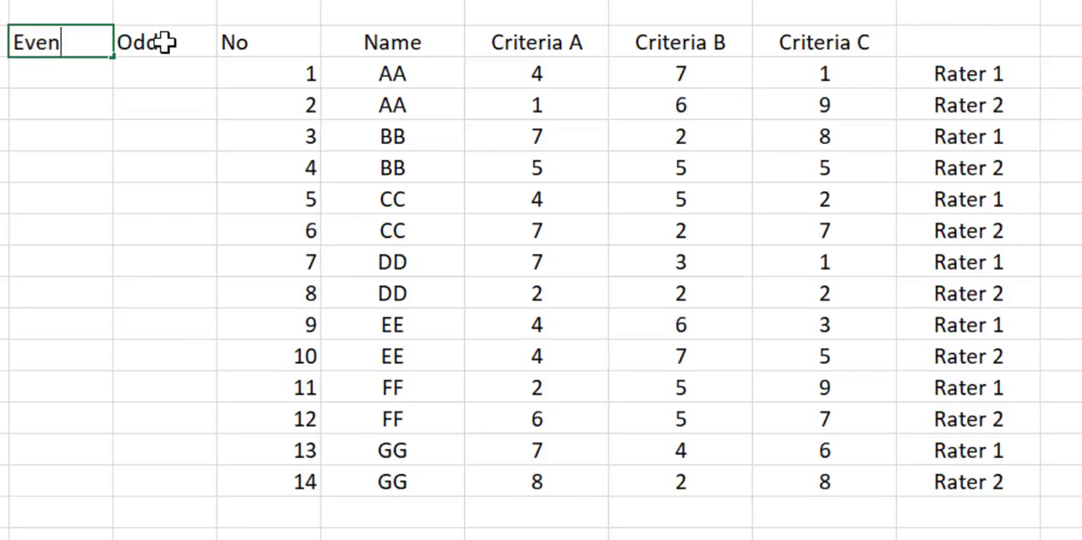
click(3, 163)
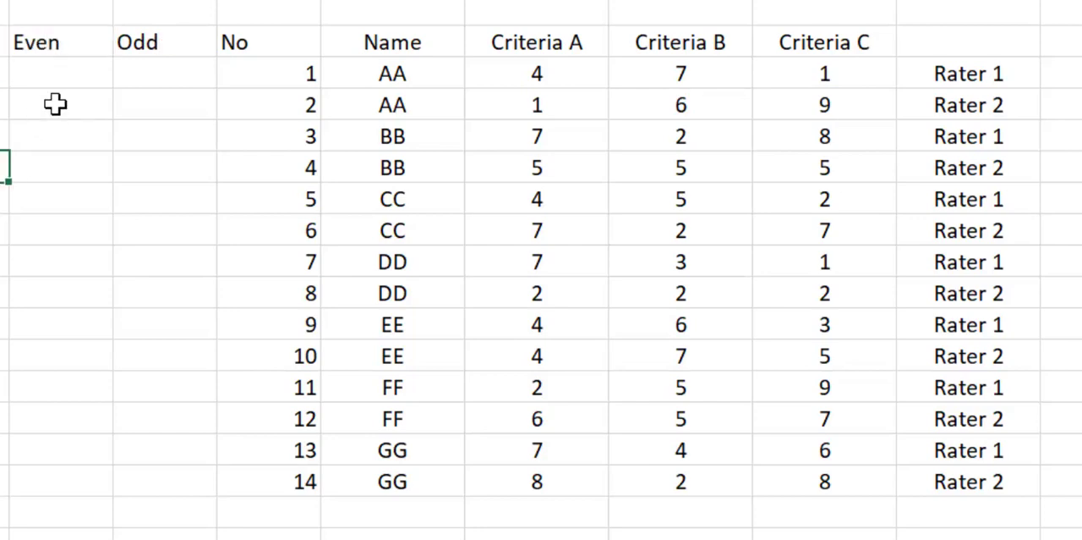
Step: Enter =ISODD(G5) in F5 and fill the formula down to F18
click(147, 67)
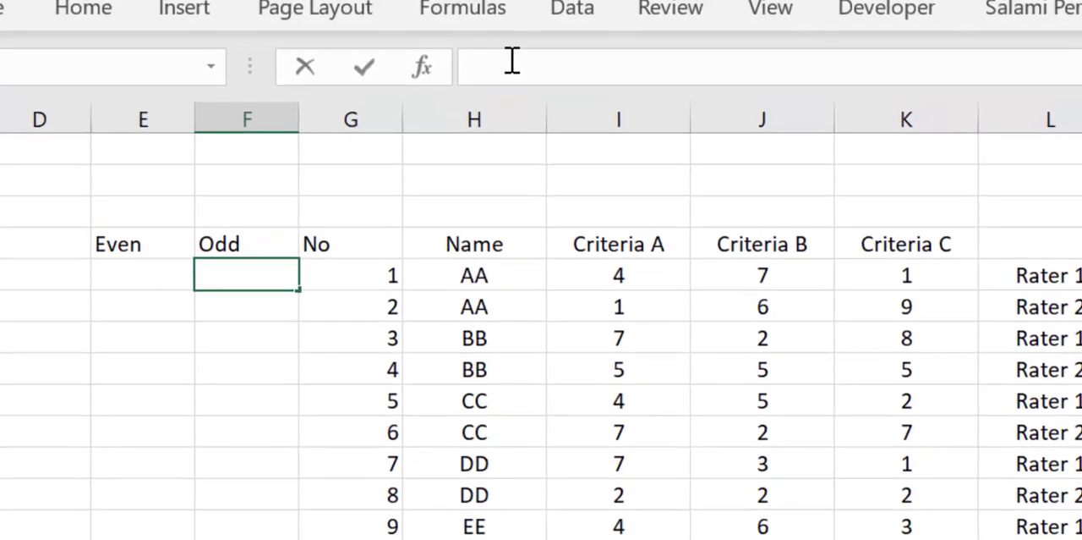
click(512, 63)
text(=os)
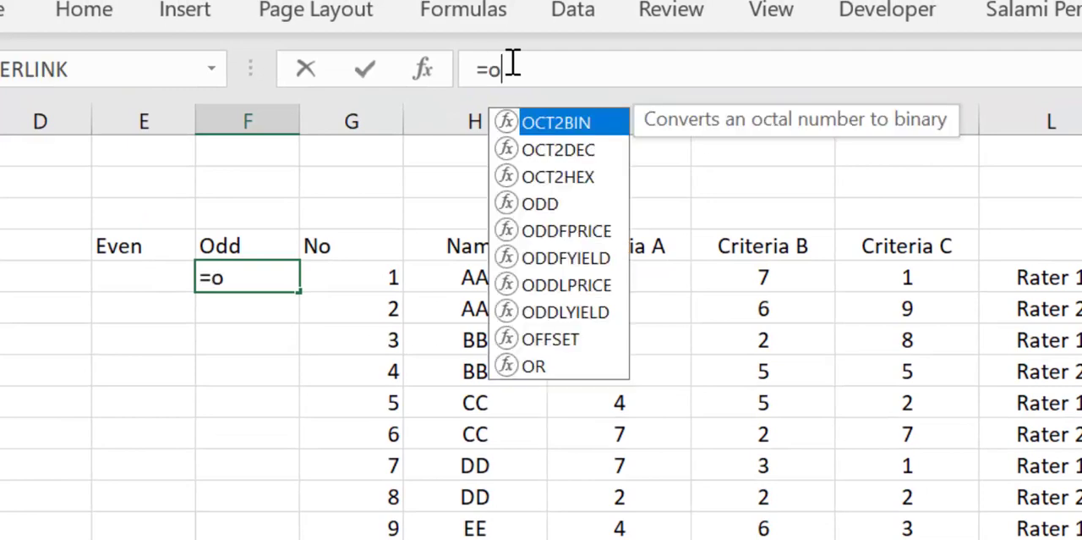
key(BackSpace)
key(BackSpace)
text(is)
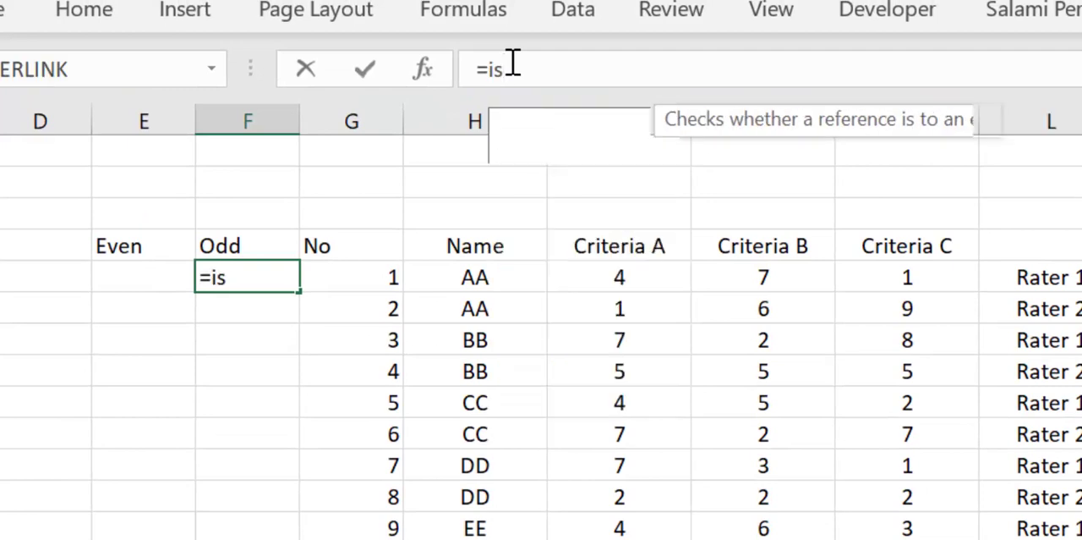
text(odd()
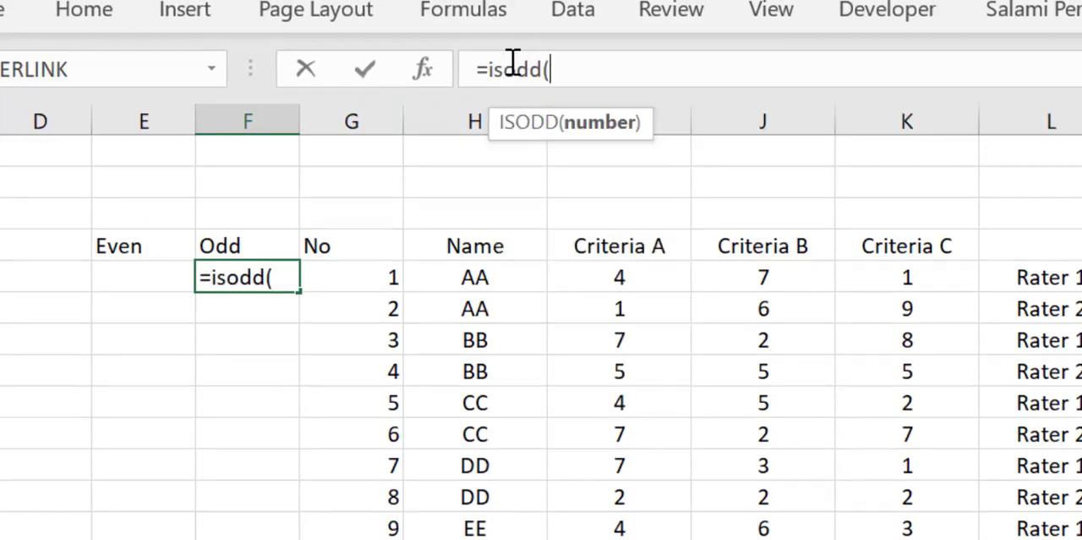
click(340, 279)
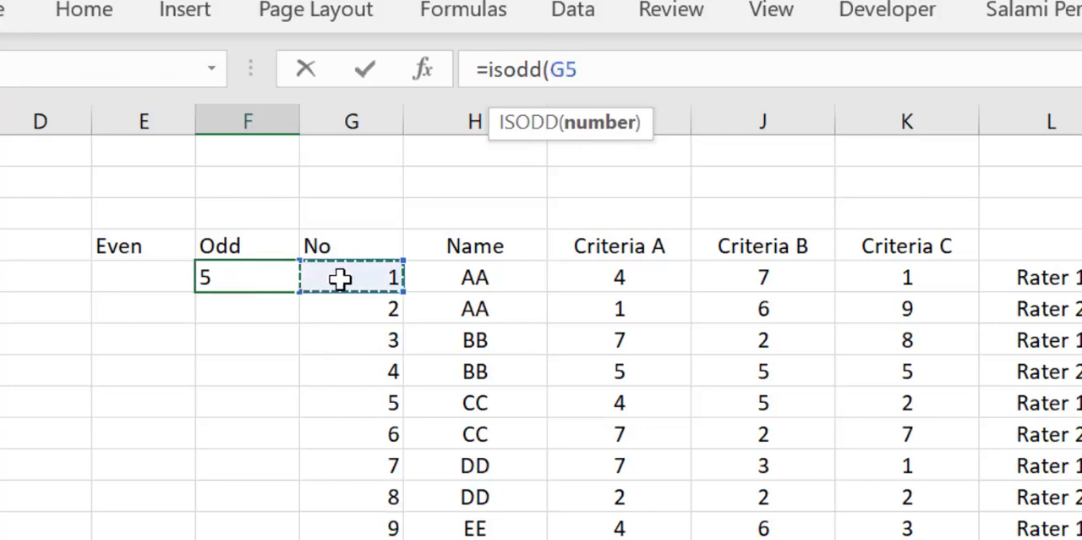
text())
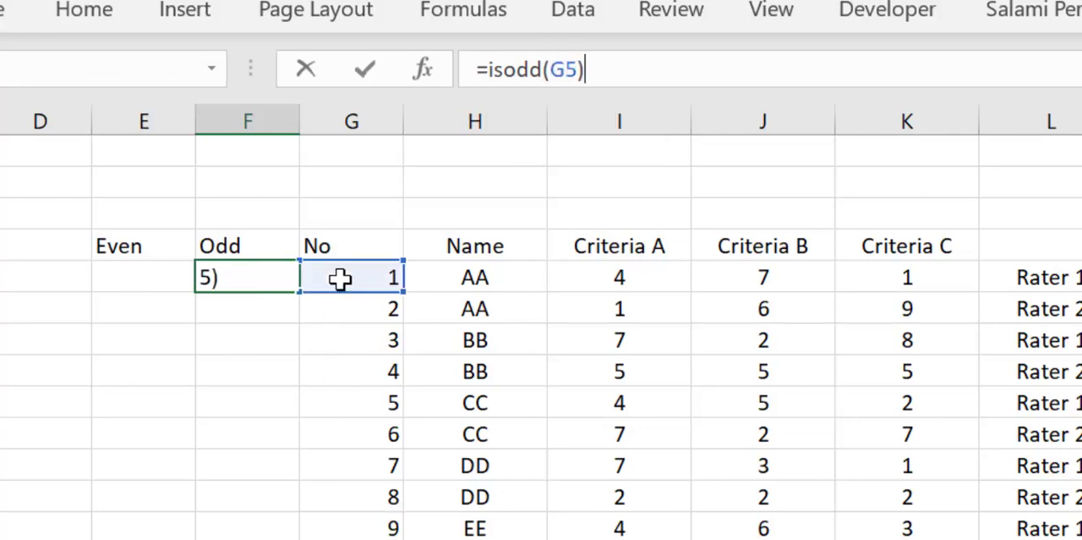
key(Return)
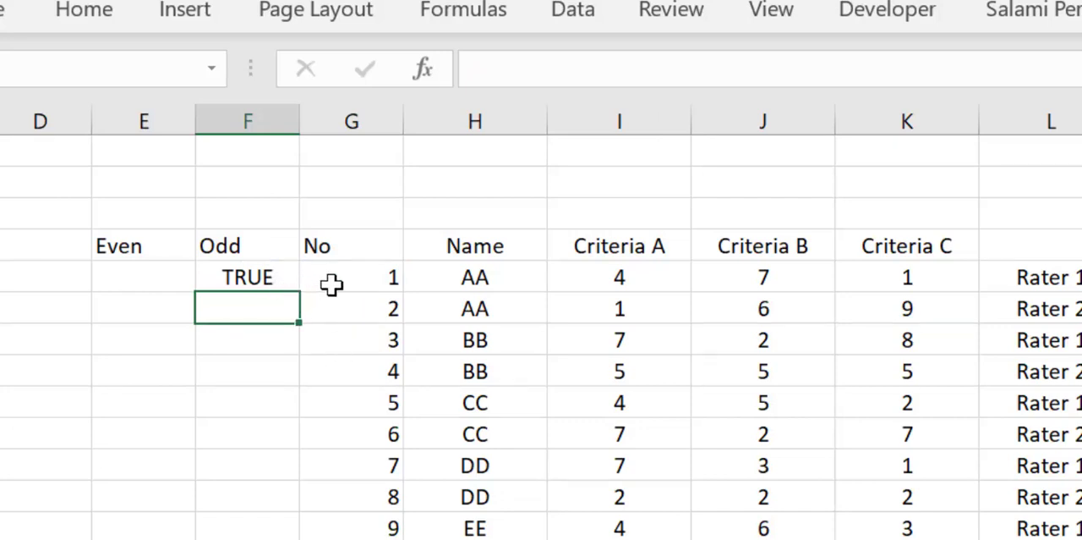
click(269, 275)
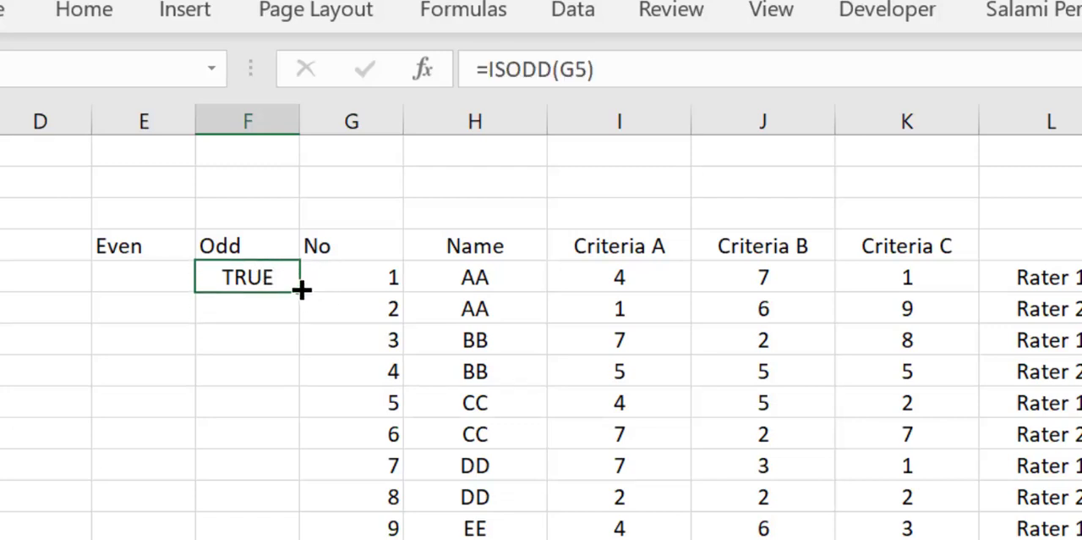
double_click(301, 291)
Step: Compare the results in the Odd column with the row numbers in the No column
click(263, 282)
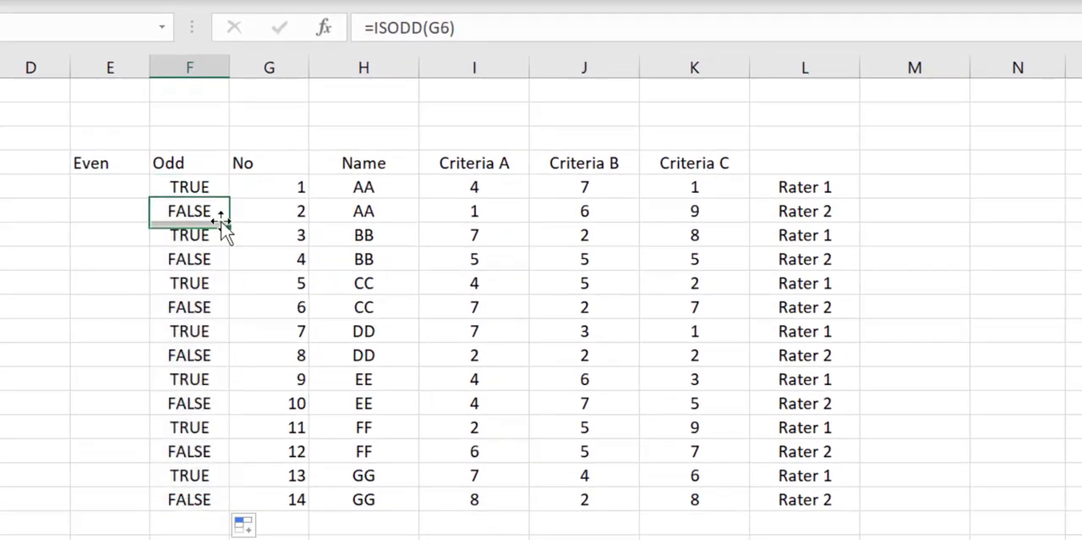
click(282, 285)
drag(230, 213, 221, 213)
drag(266, 261, 193, 261)
drag(258, 234, 211, 238)
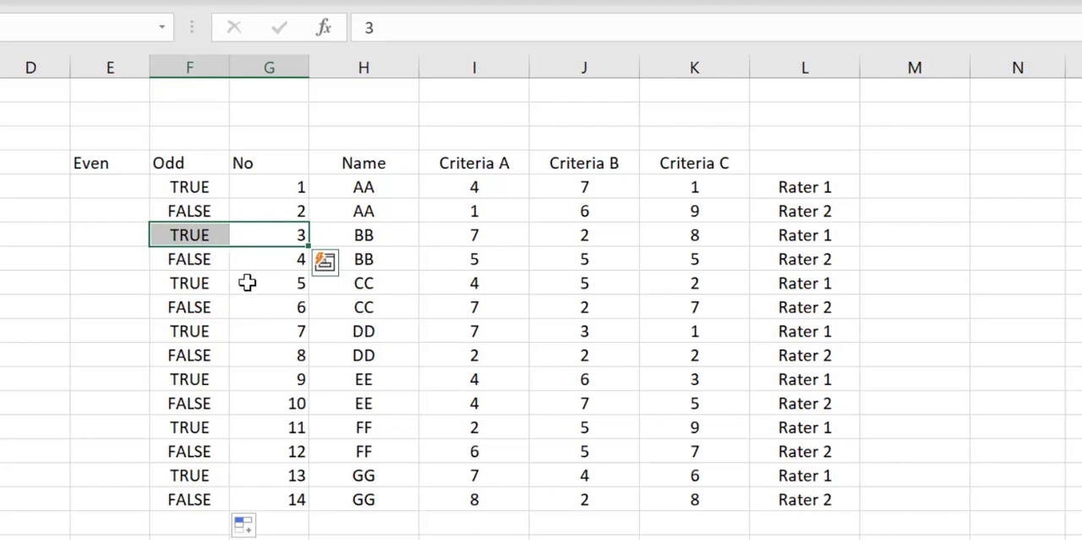
drag(249, 282, 210, 282)
click(279, 403)
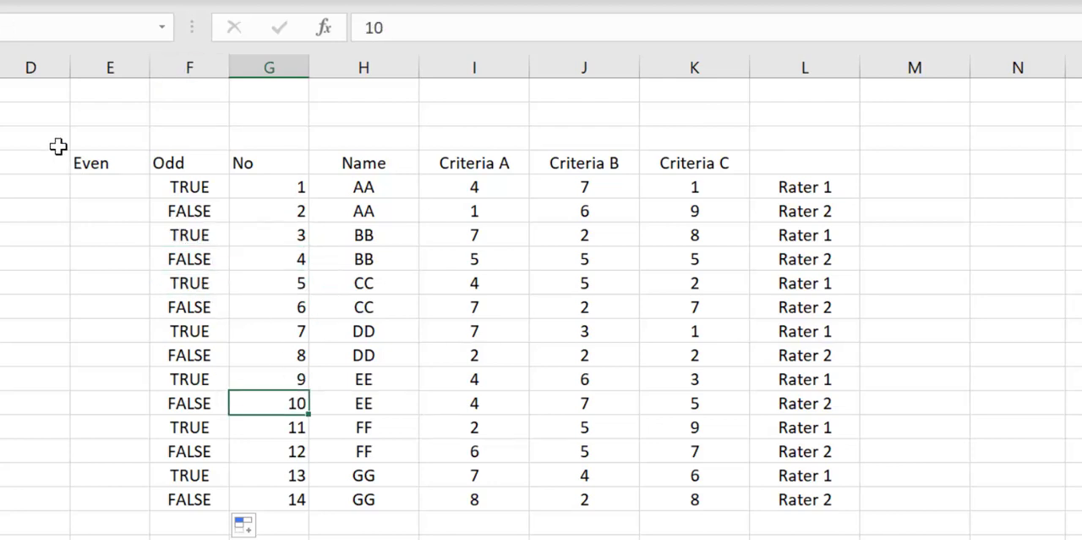
Step: Enter =ISEVEN(G5) in E5 and fill the formula down to E18
click(98, 187)
click(410, 19)
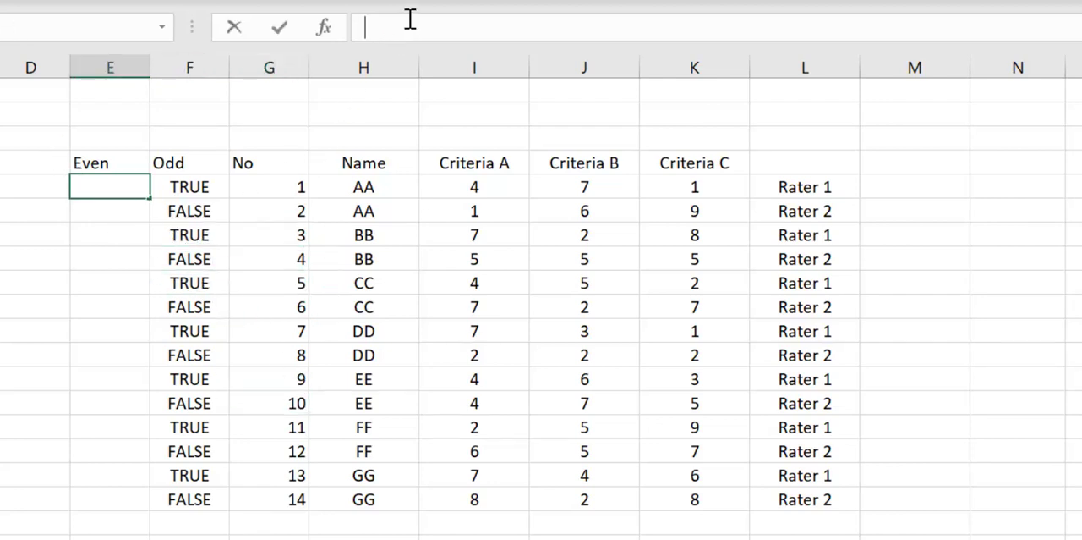
text(=)
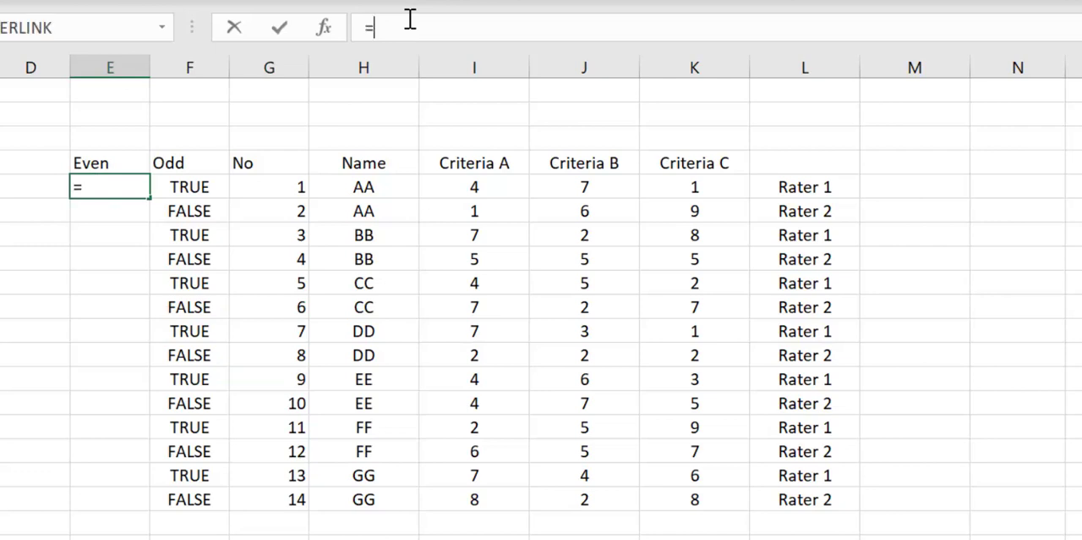
text(iseven()
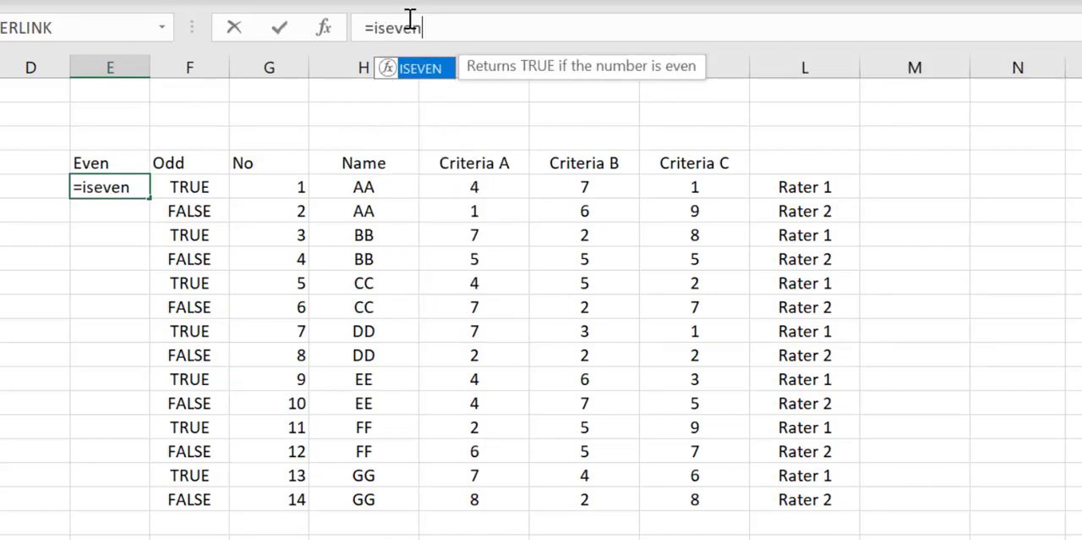
click(276, 189)
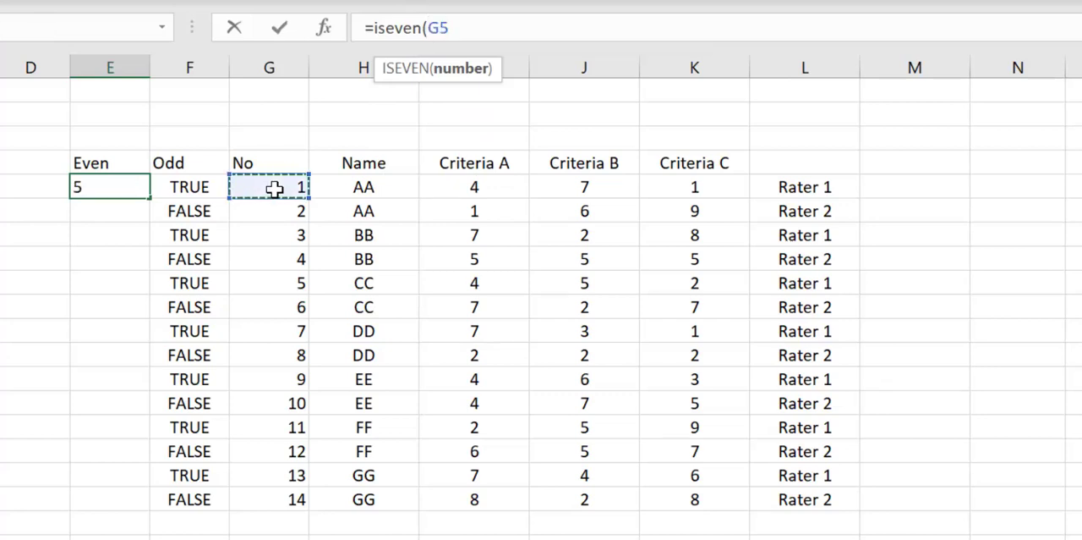
text())
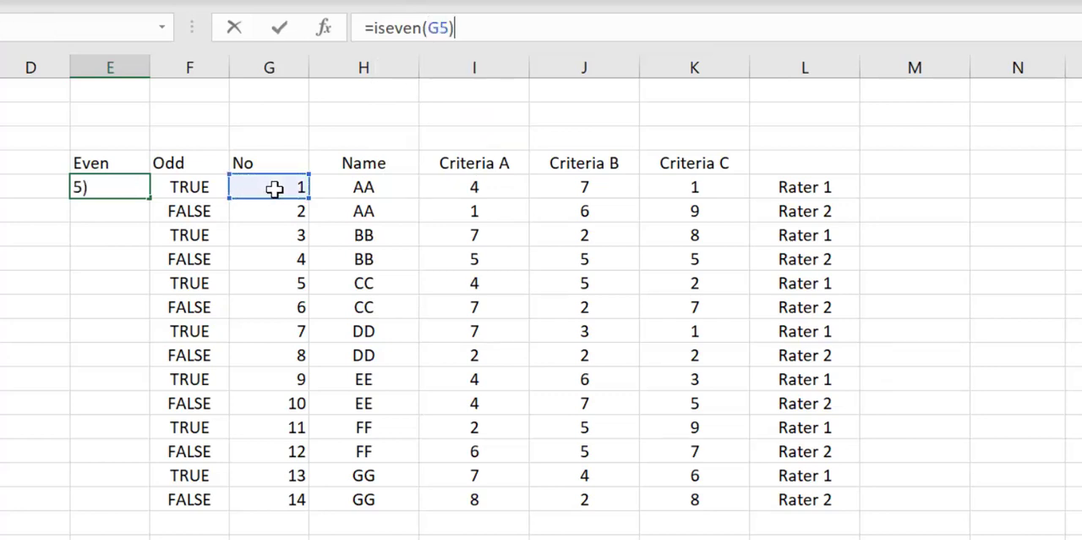
key(Return)
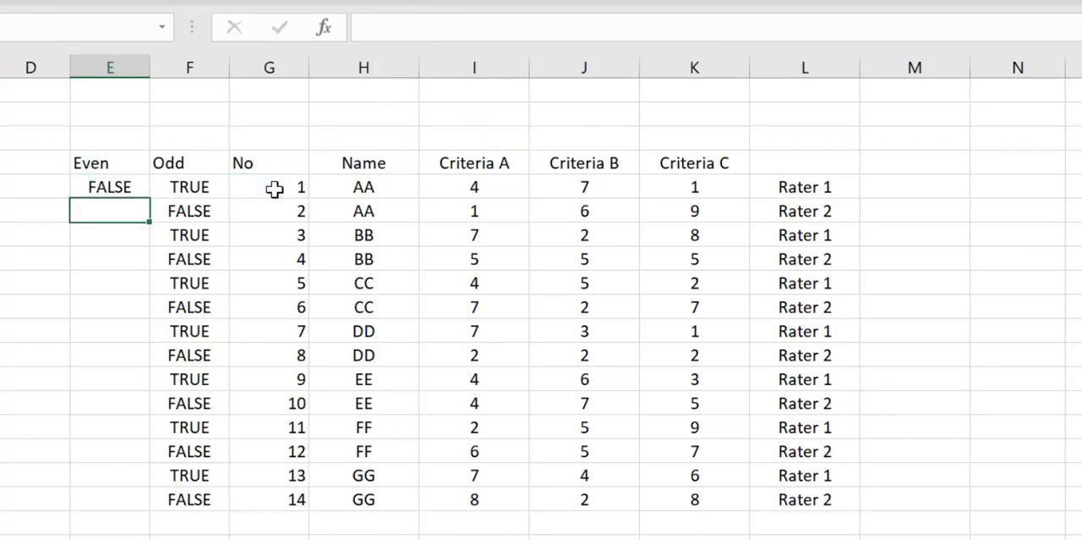
click(86, 187)
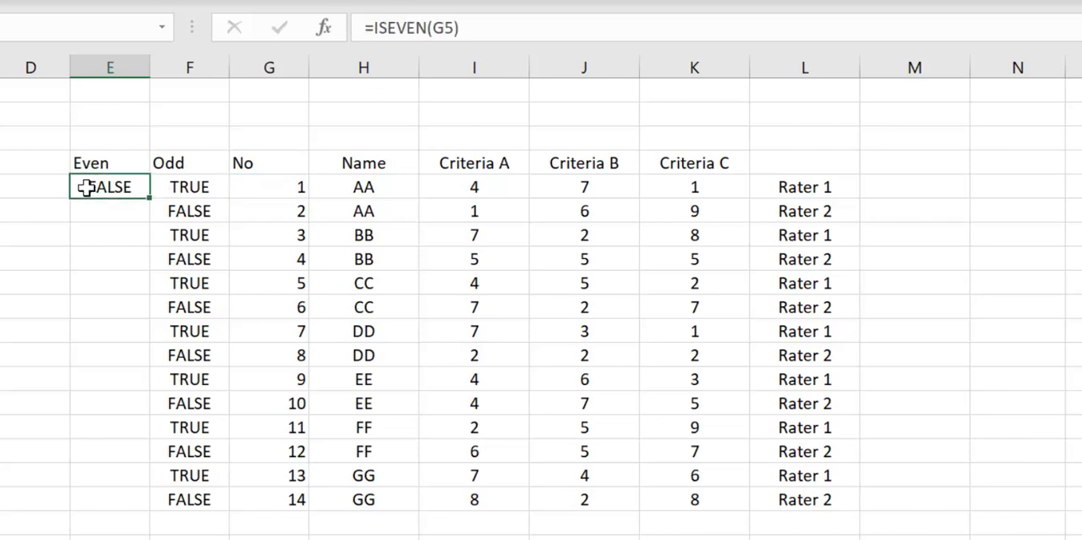
double_click(147, 201)
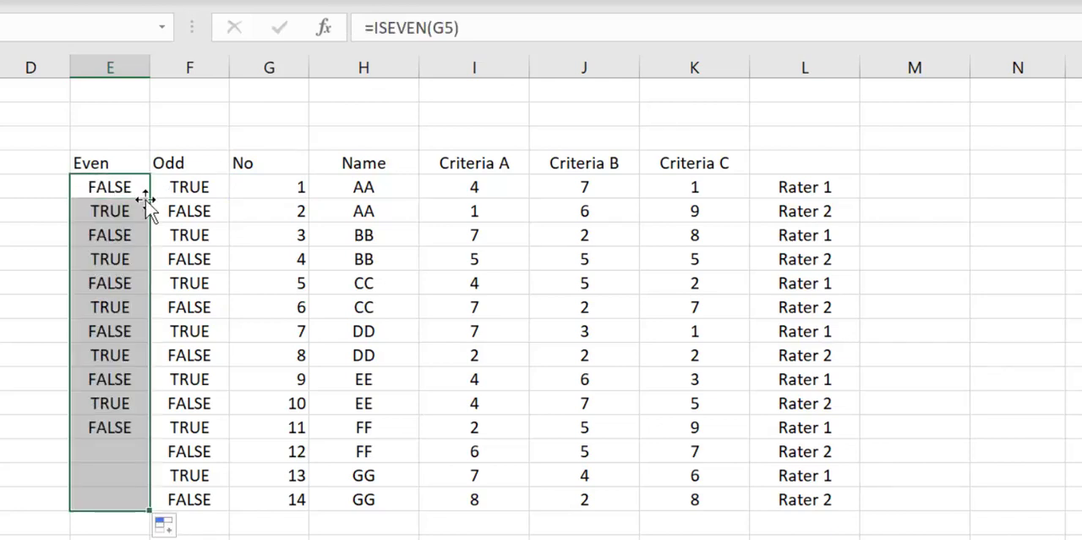
click(474, 301)
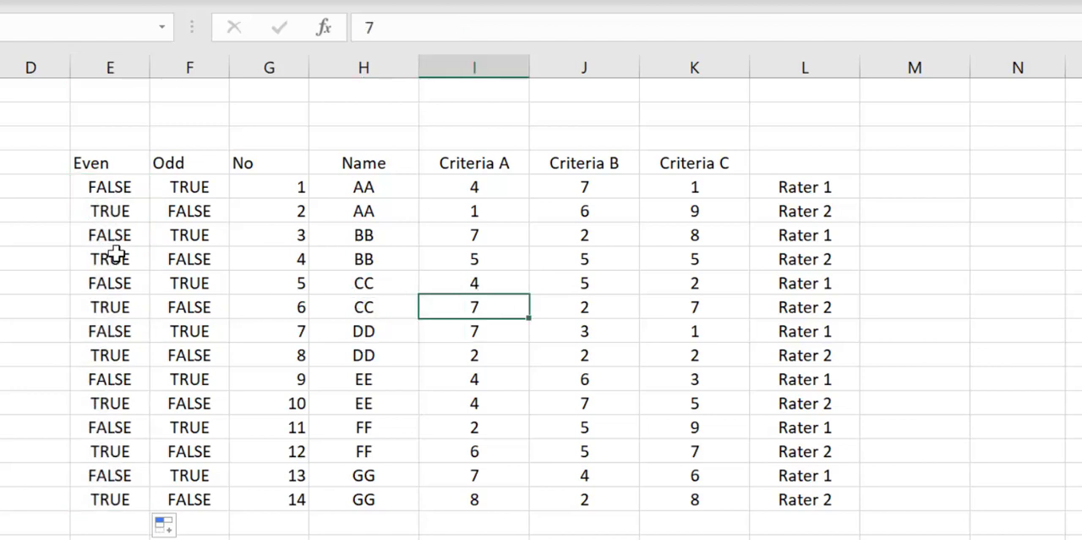
Step: Compare the first two results in the Even column with their row numbers in the No column
click(105, 188)
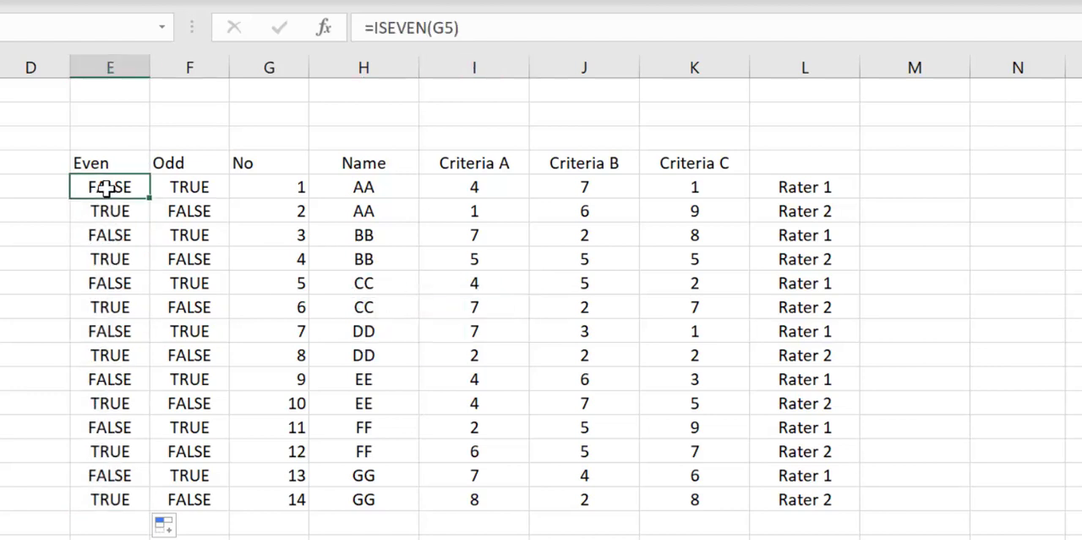
click(262, 187)
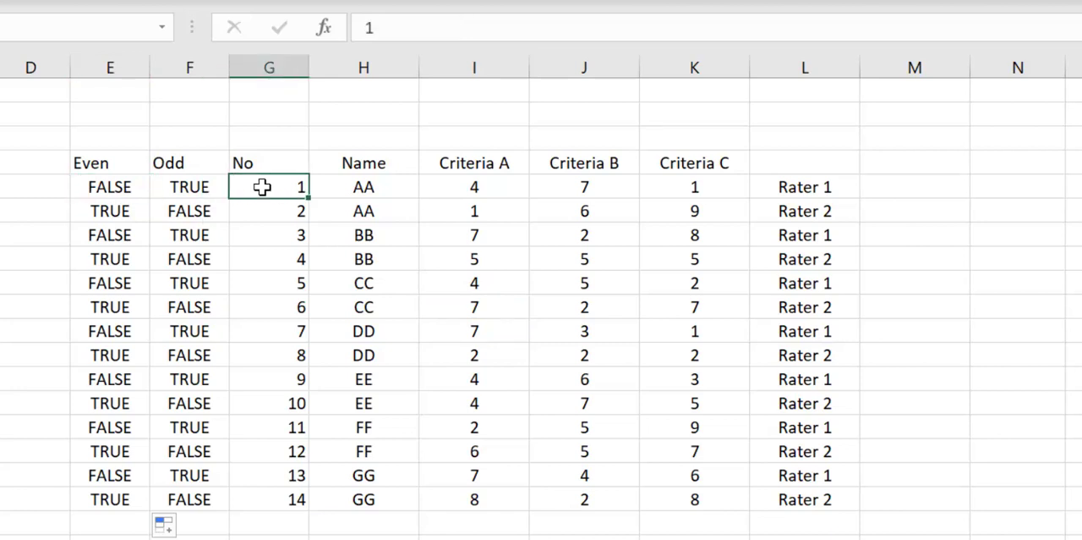
click(105, 225)
click(131, 215)
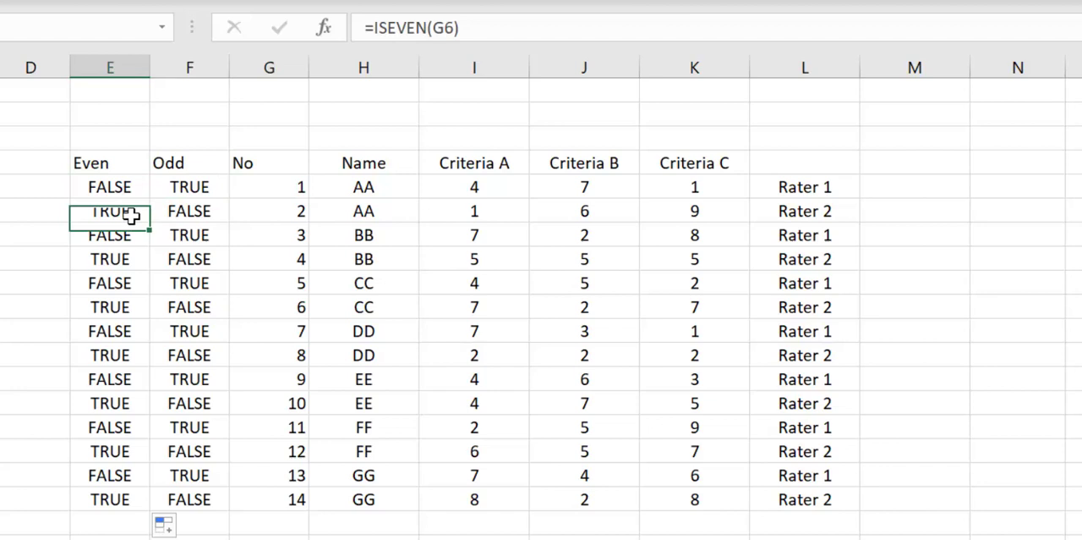
click(259, 210)
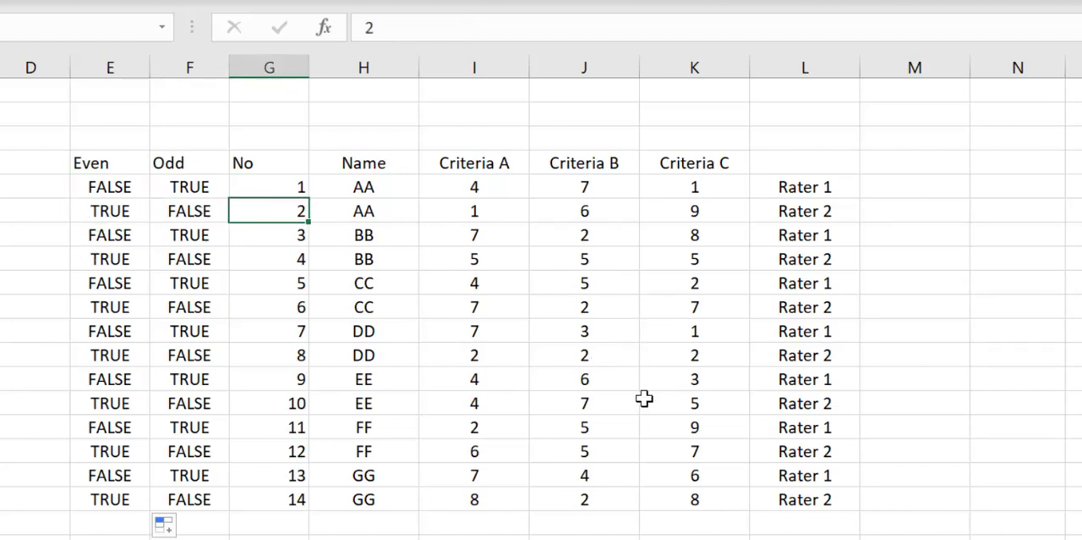
Step: Add filters to the table's header row, from Even in E4 to Criteria C in K4
drag(99, 166, 740, 169)
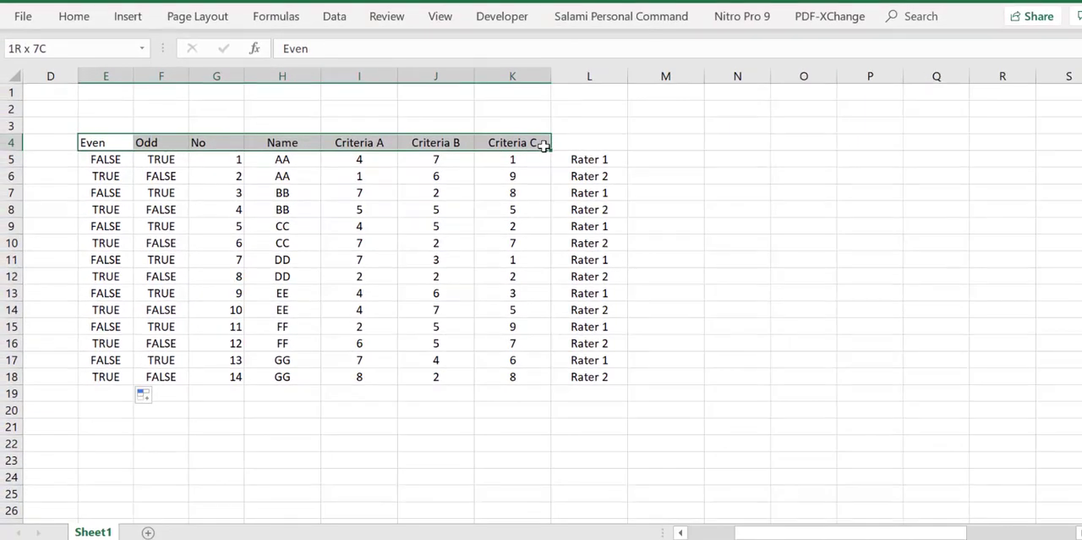
drag(543, 145, 545, 147)
click(74, 16)
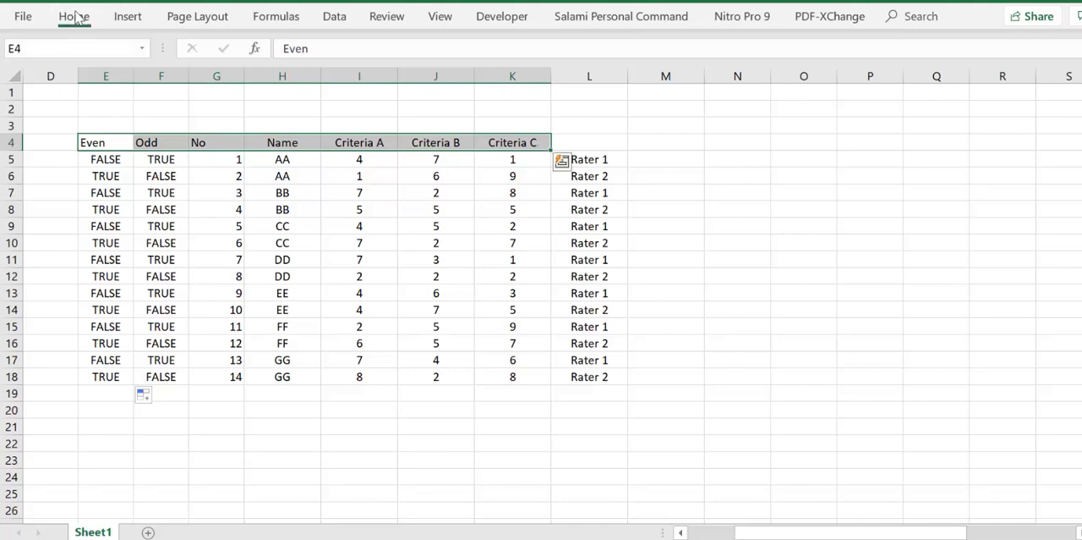
click(954, 93)
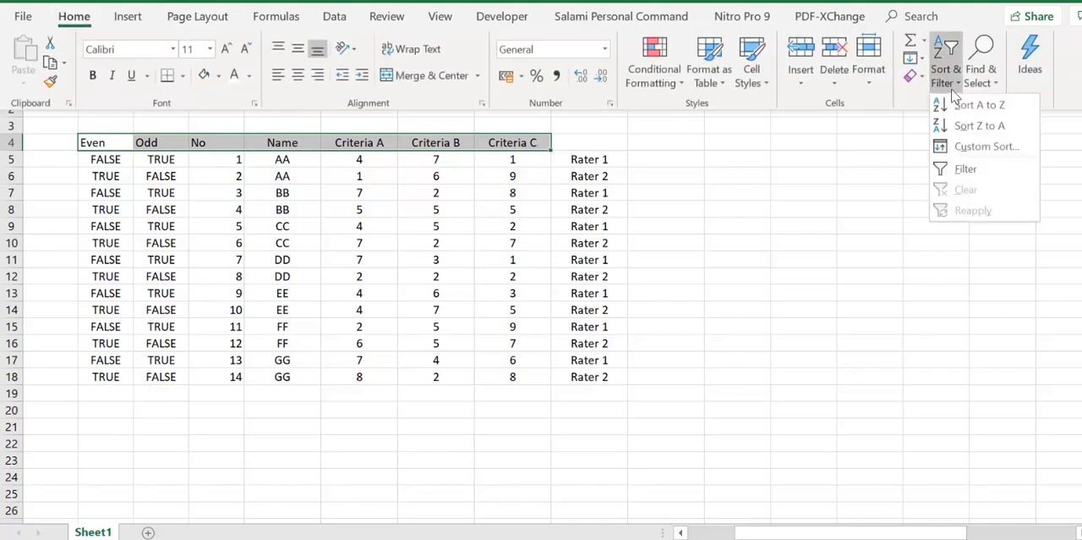
click(968, 172)
click(947, 213)
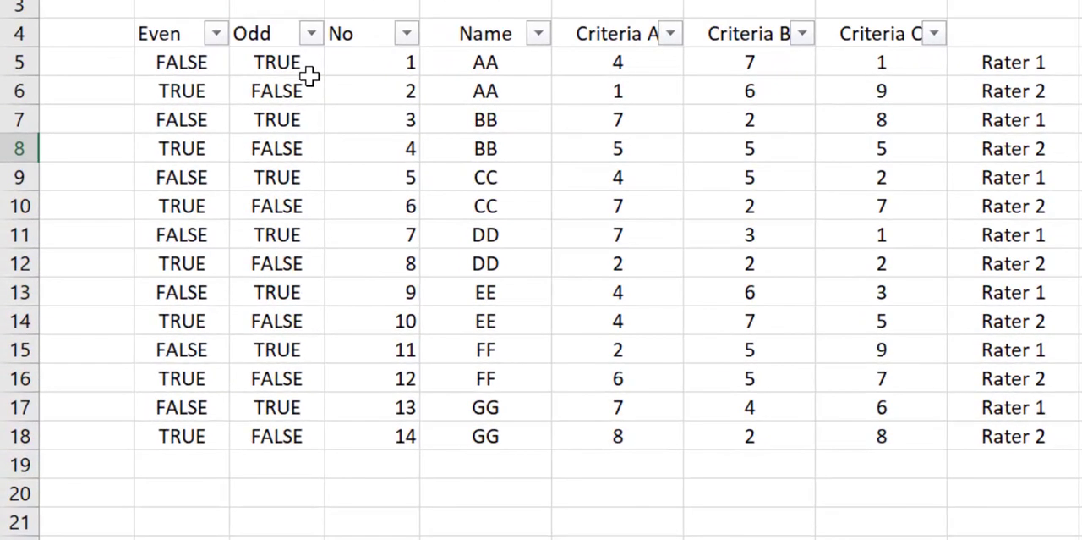
Step: Filter the Odd column to show only the TRUE rows
click(312, 34)
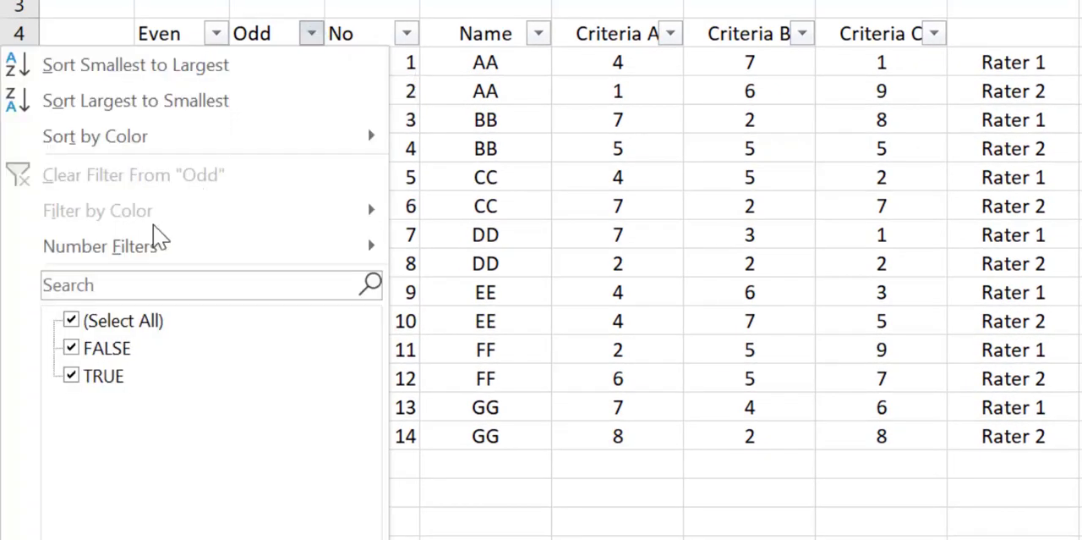
click(114, 322)
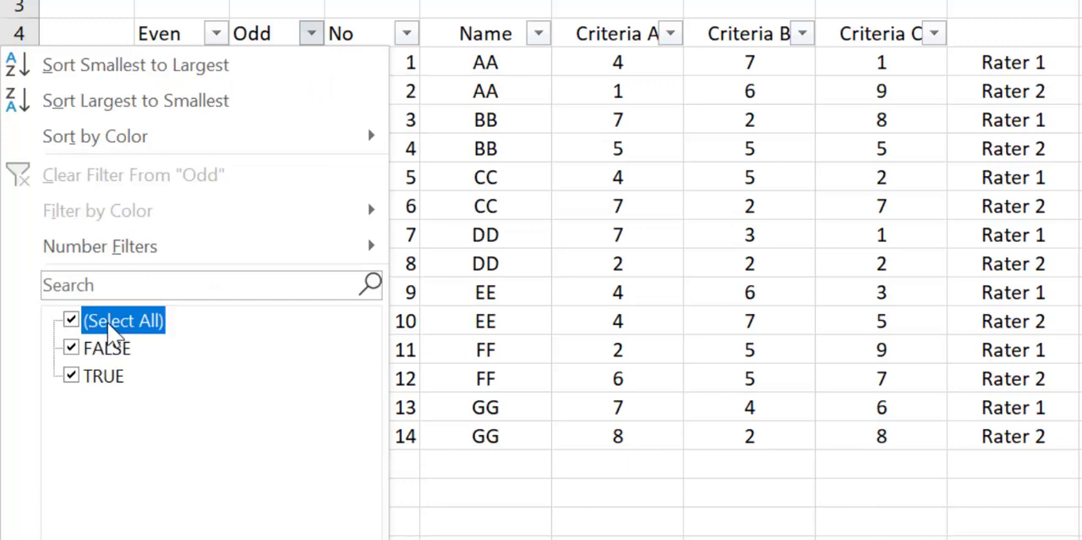
click(89, 381)
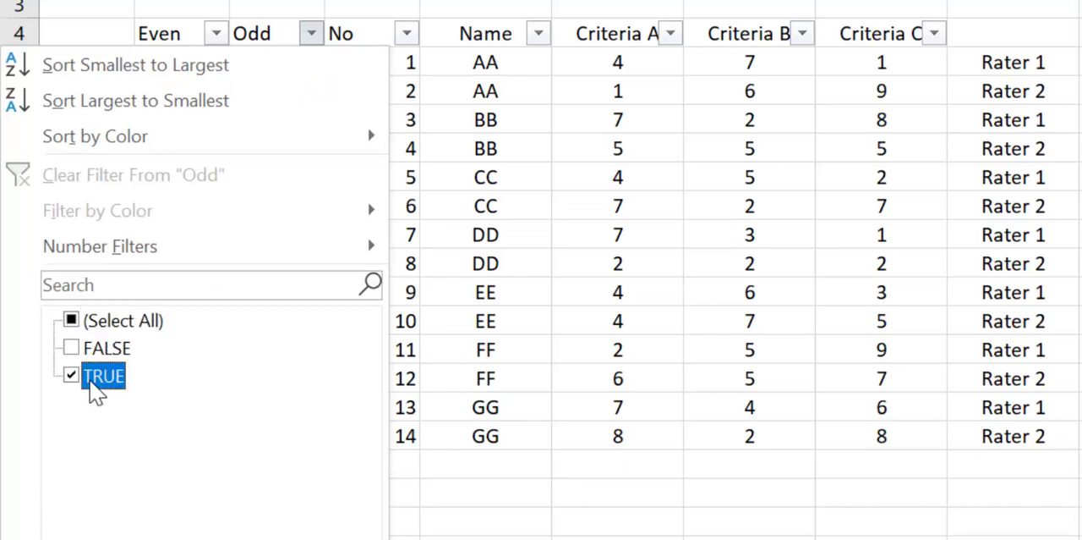
click(257, 539)
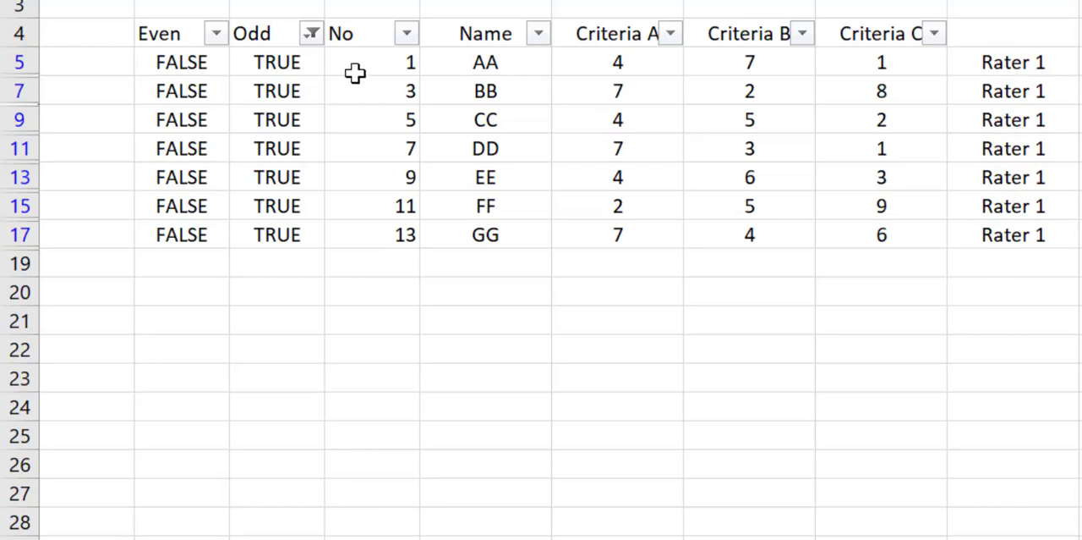
Step: Copy the filtered Rater 1 rows from the No to Criteria C columns and paste them as values starting at E24
drag(358, 63, 942, 244)
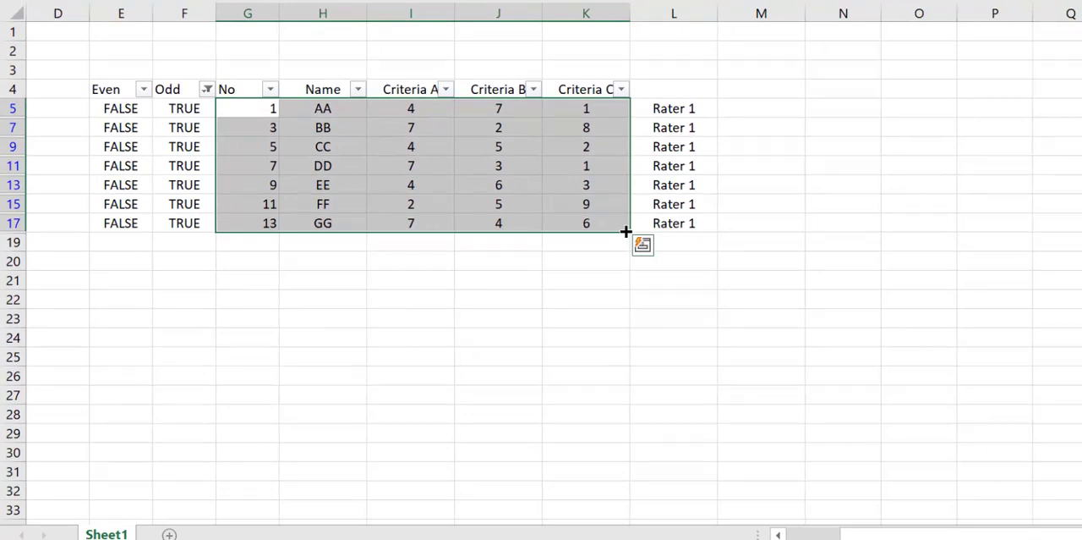
key(ctrl+c)
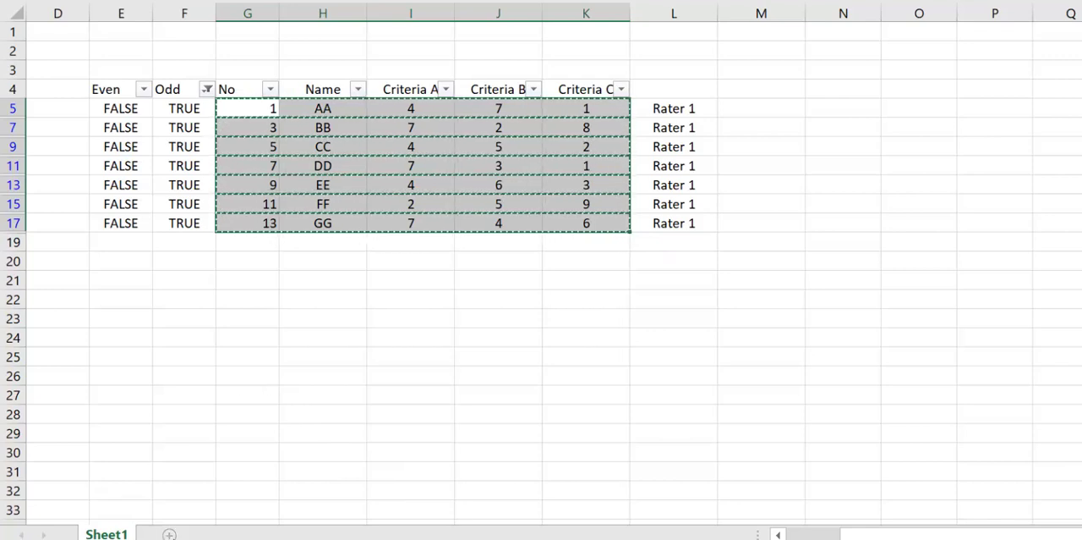
click(118, 355)
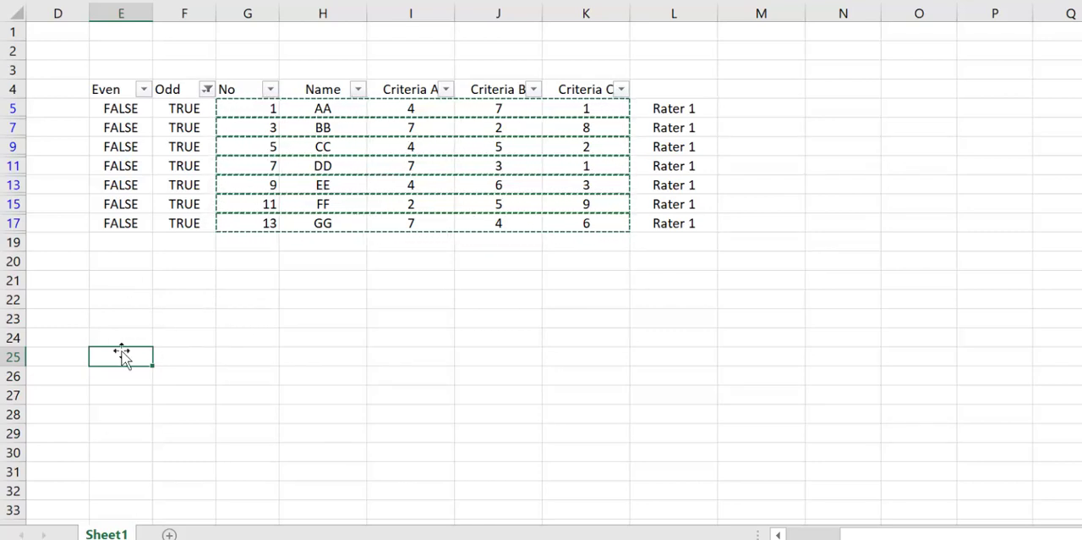
click(120, 338)
right_click(134, 332)
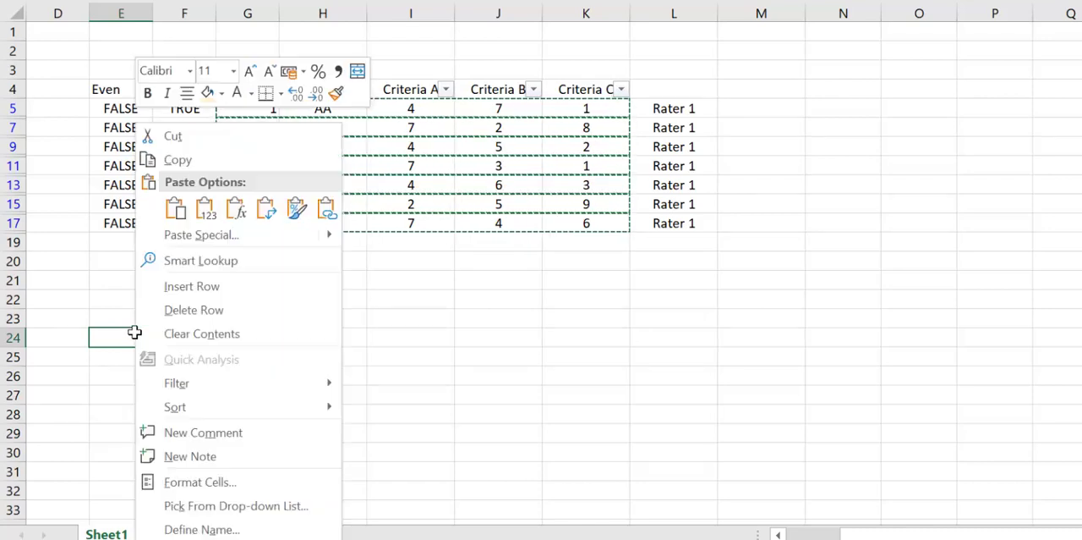
click(204, 211)
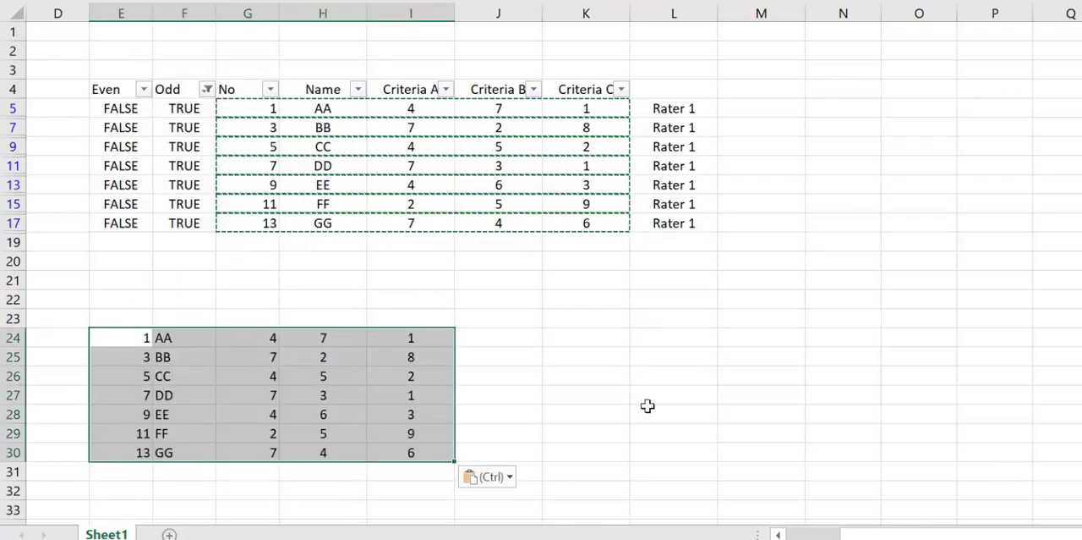
click(814, 386)
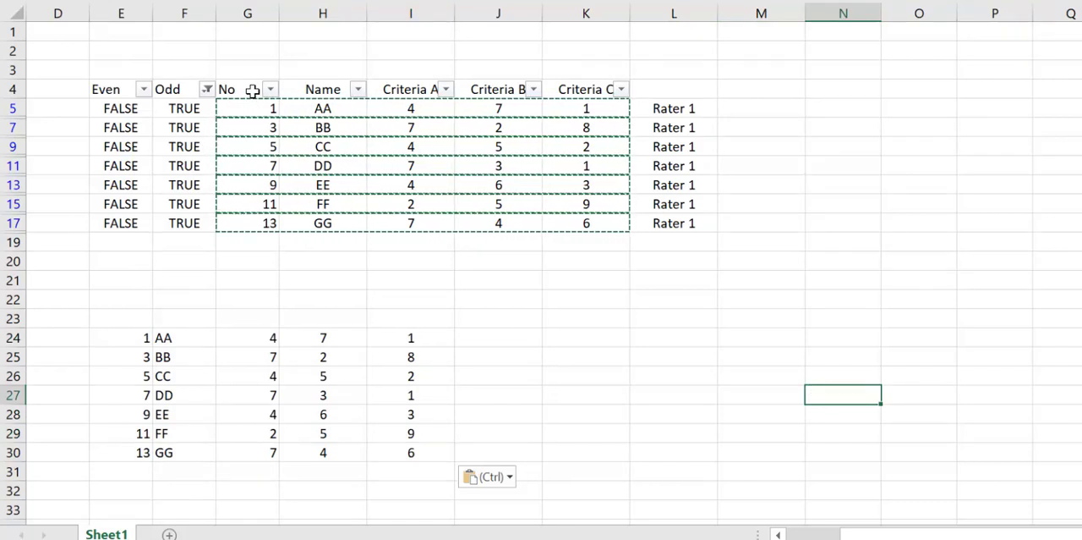
Step: Clear the filter from the Odd column and filter the Even column to show only TRUE rows
click(208, 90)
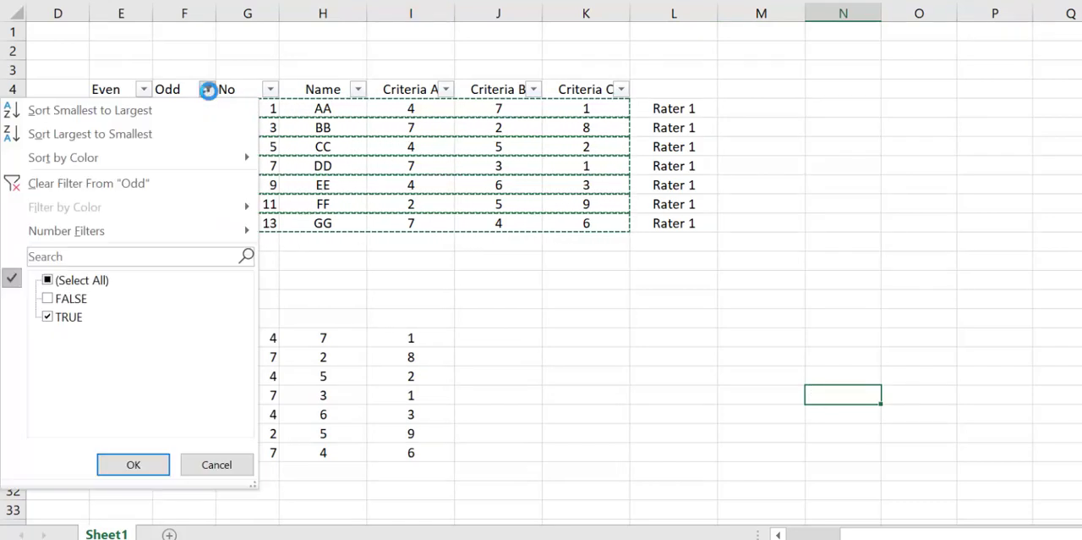
click(144, 197)
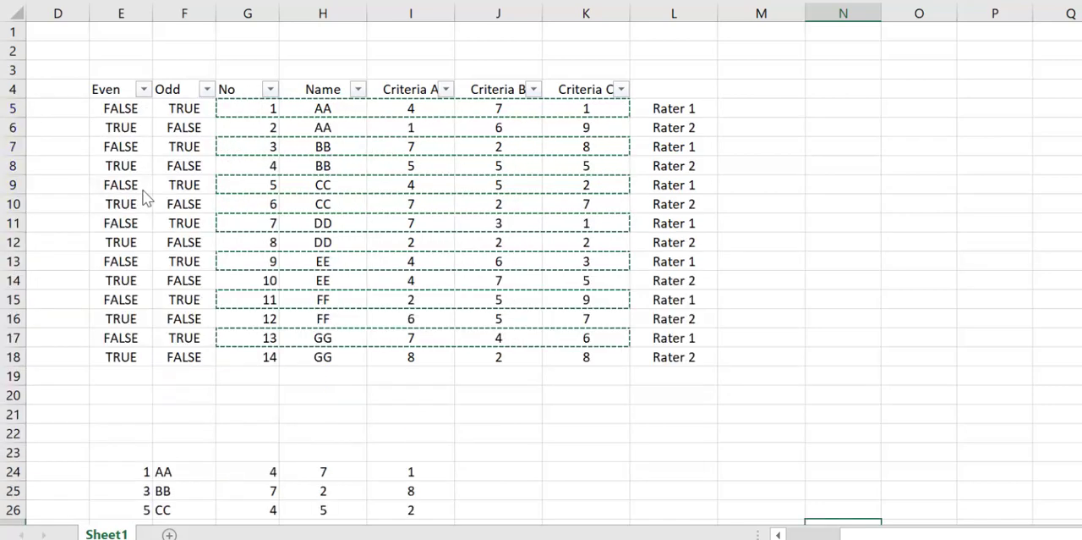
click(144, 89)
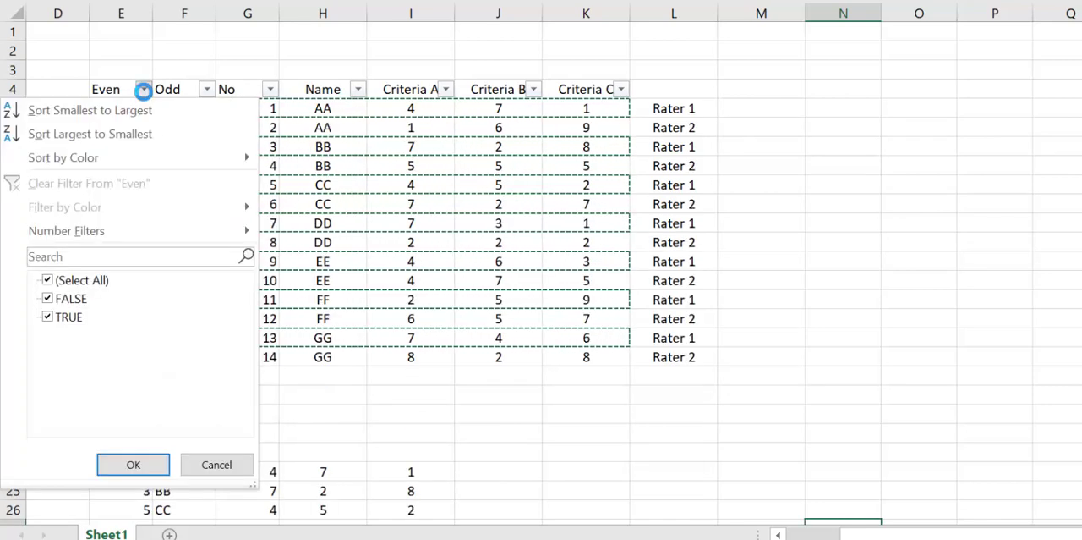
click(70, 299)
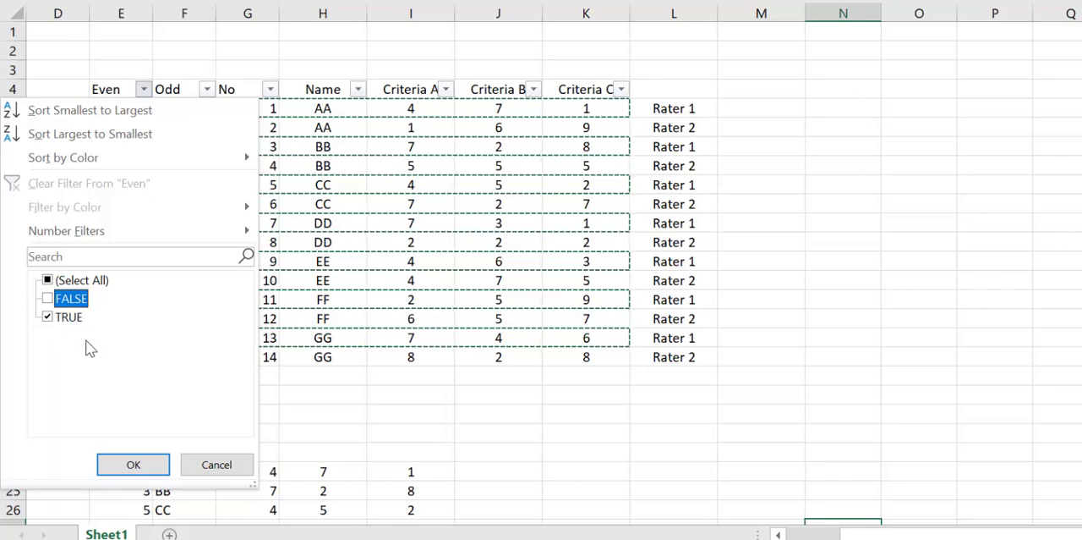
click(135, 466)
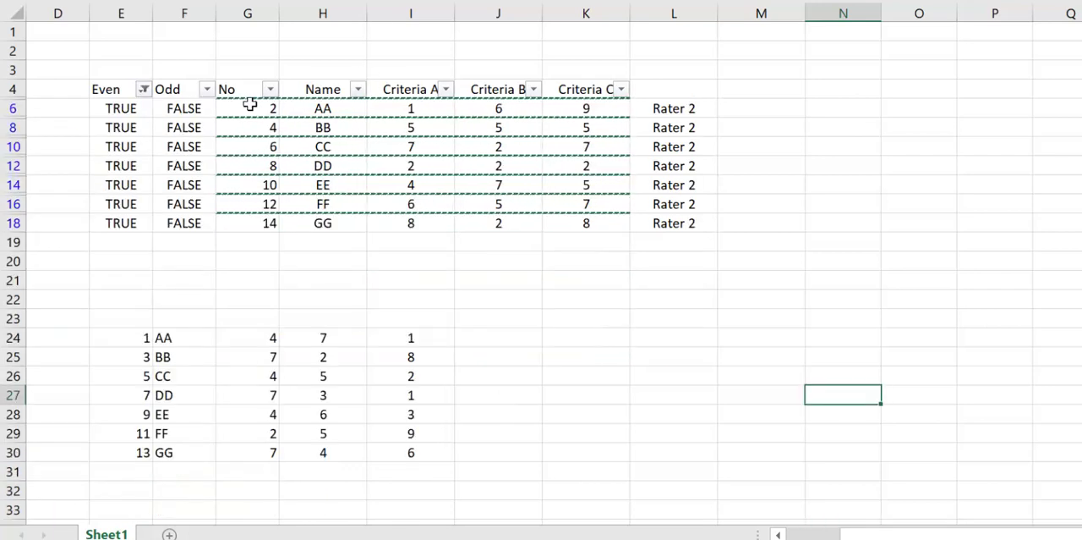
Step: Copy the filtered Rater 2 rows from the No to Criteria C columns and paste them as values starting at K24
drag(235, 110, 606, 229)
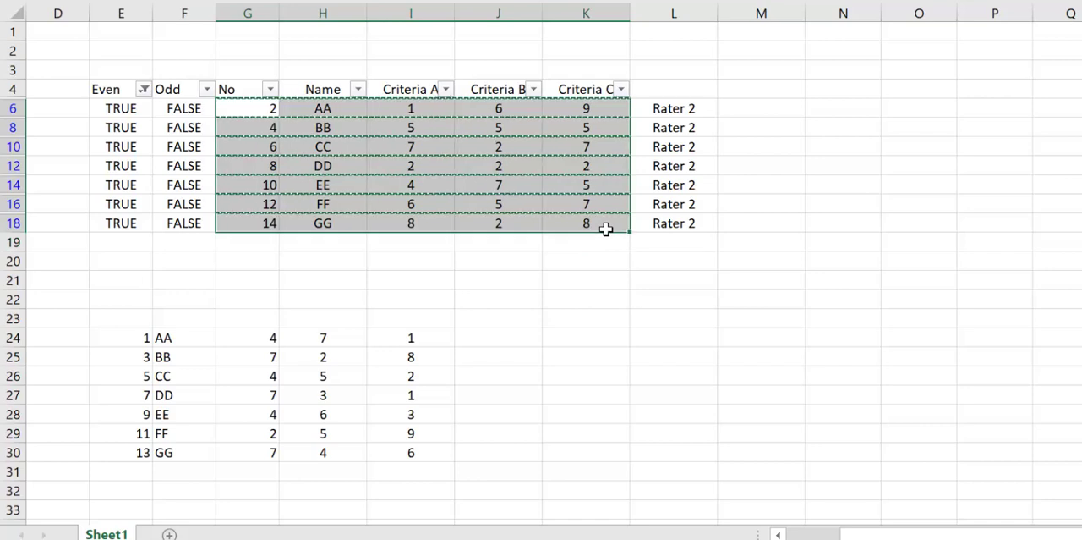
right_click(595, 338)
click(670, 1)
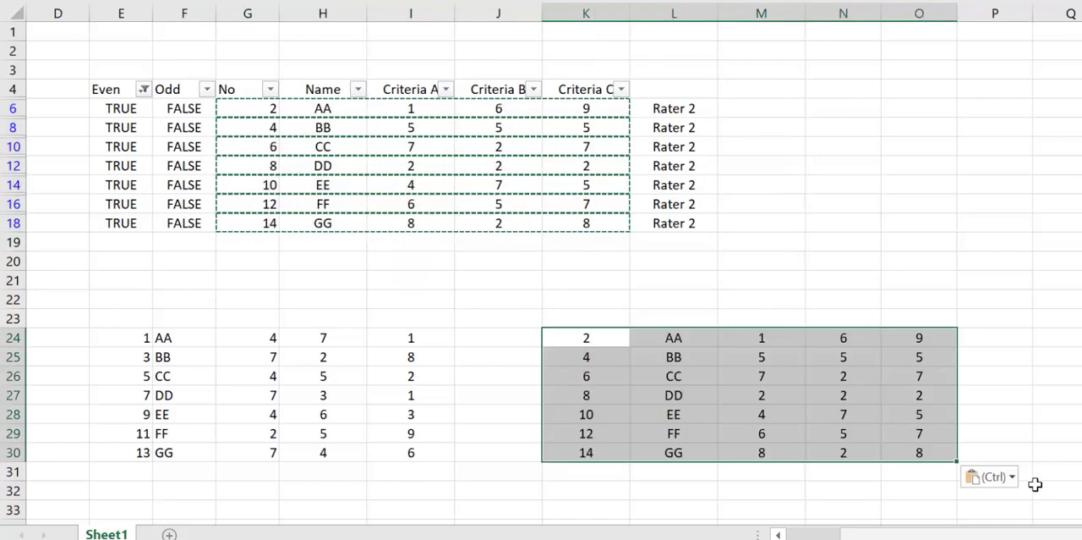
click(1072, 338)
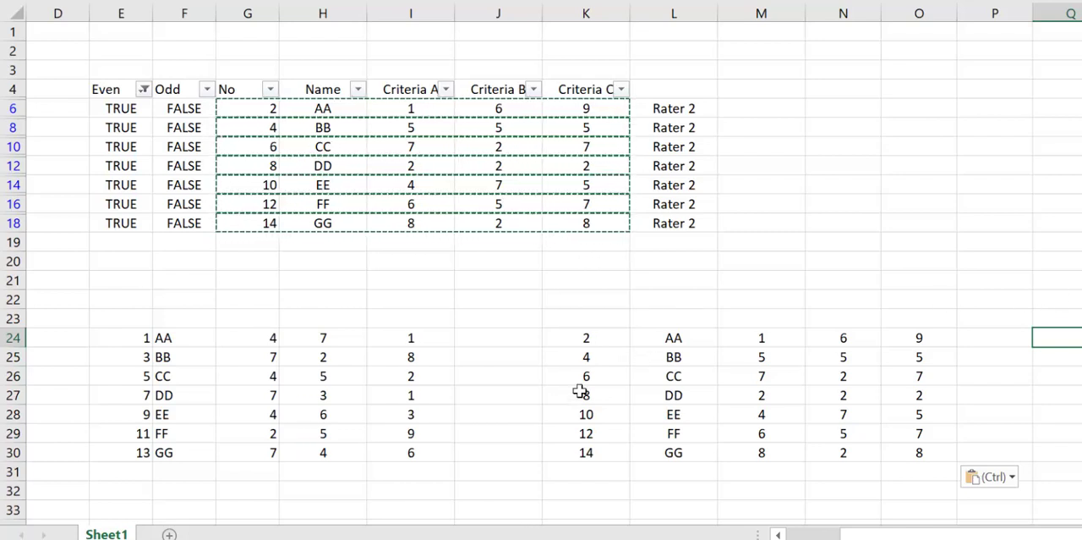
Step: Copy the header row from No to Criteria C and paste it above both rater tables, starting at E23 and K23
drag(126, 338, 452, 453)
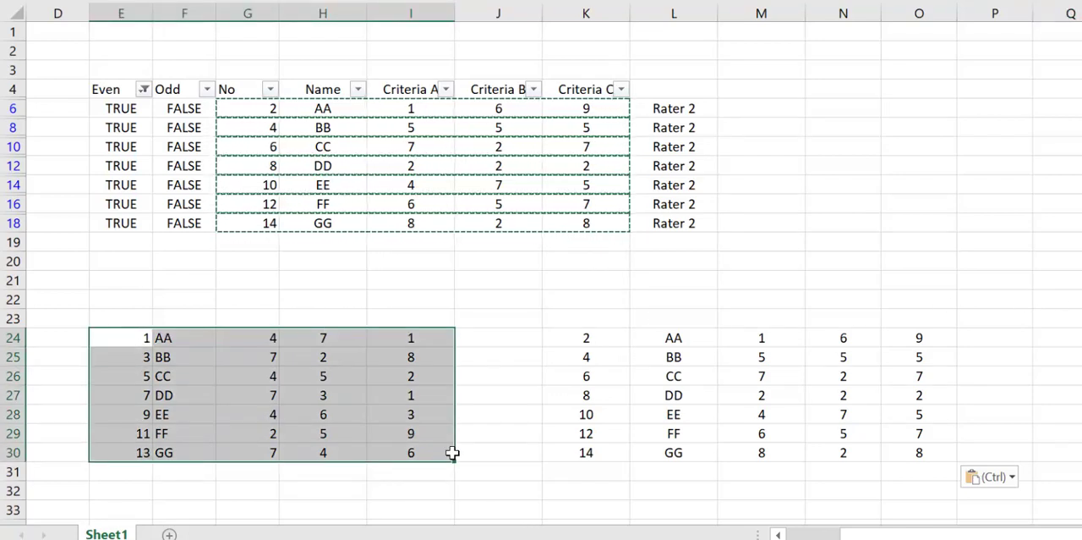
drag(592, 336, 927, 478)
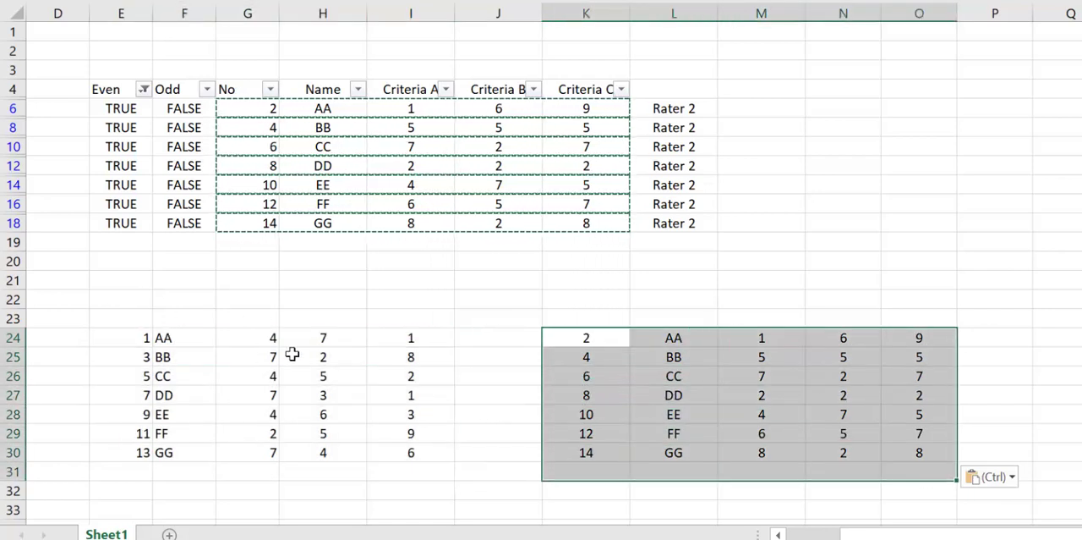
click(243, 90)
drag(420, 88, 597, 89)
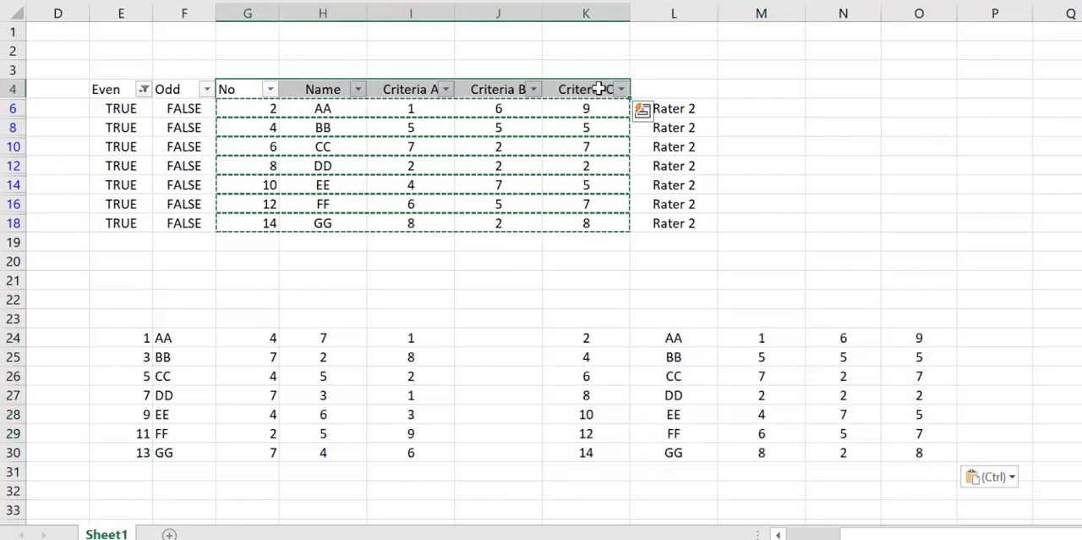
key(ctrl+c)
click(127, 317)
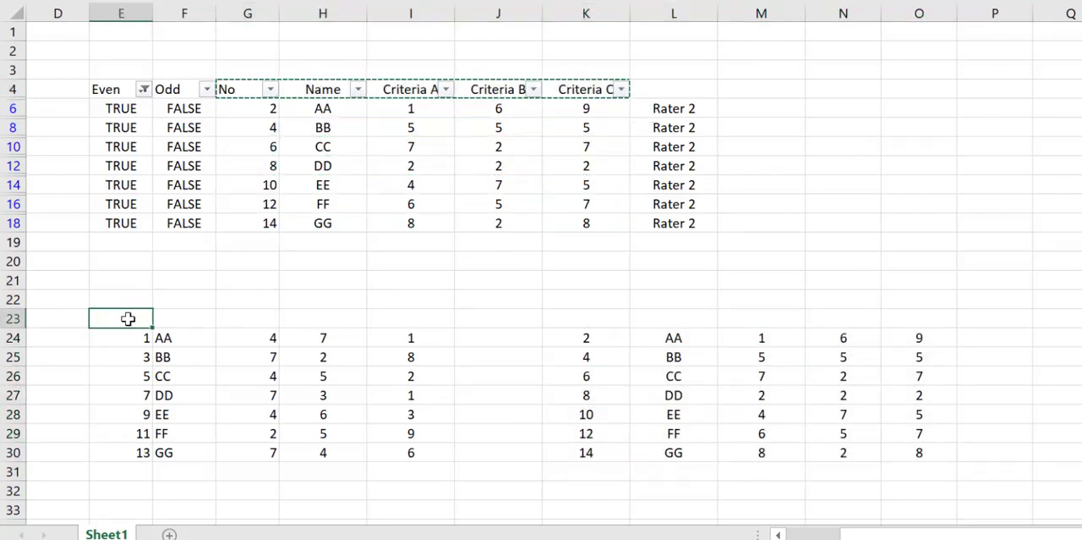
key(ctrl+v)
click(580, 318)
key(ctrl+v)
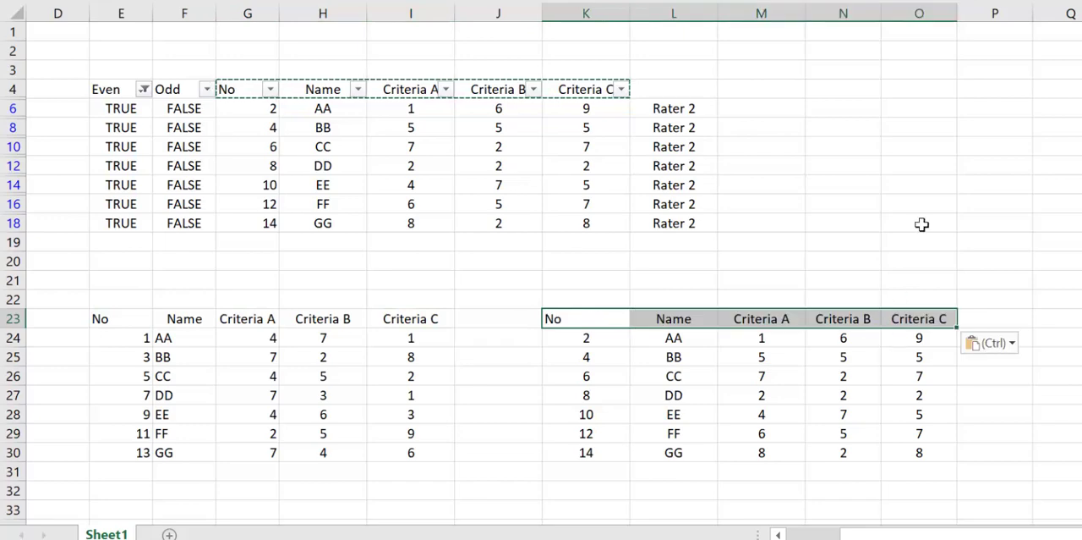
click(920, 224)
Step: Apply thick outside borders to each of the two rater tables, headers included
drag(118, 318, 406, 412)
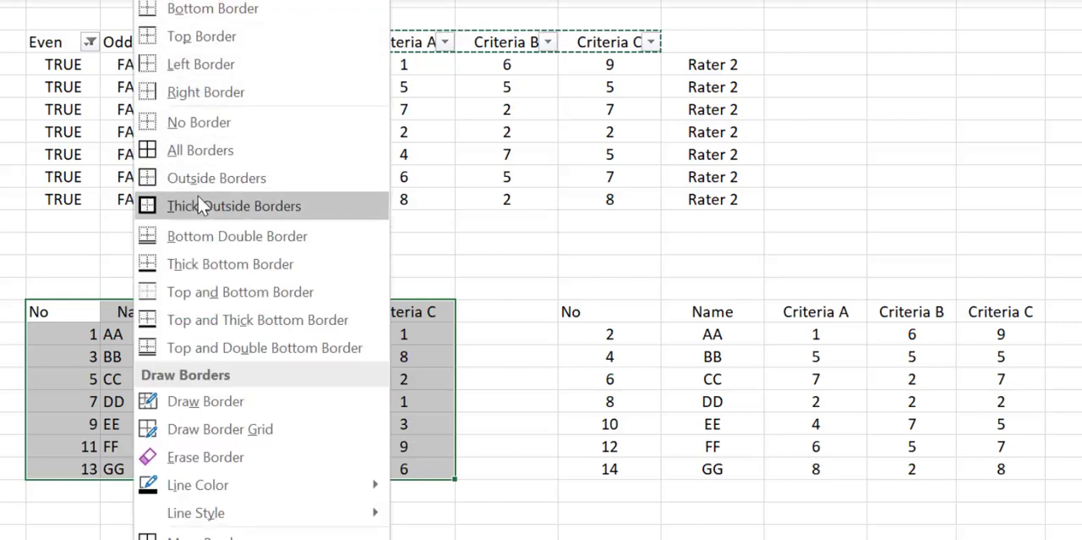
click(198, 195)
drag(626, 309, 1004, 476)
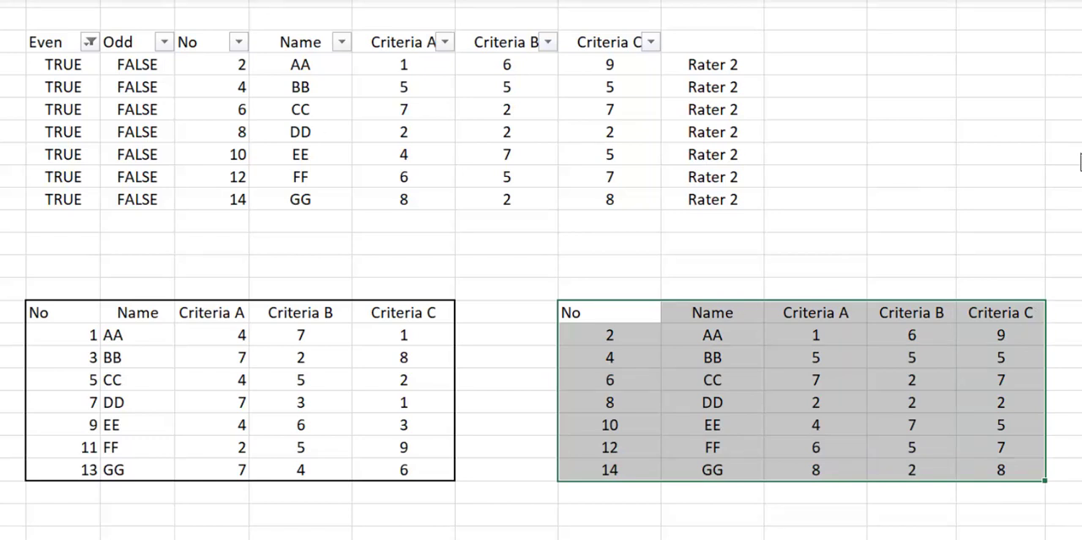
click(1063, 198)
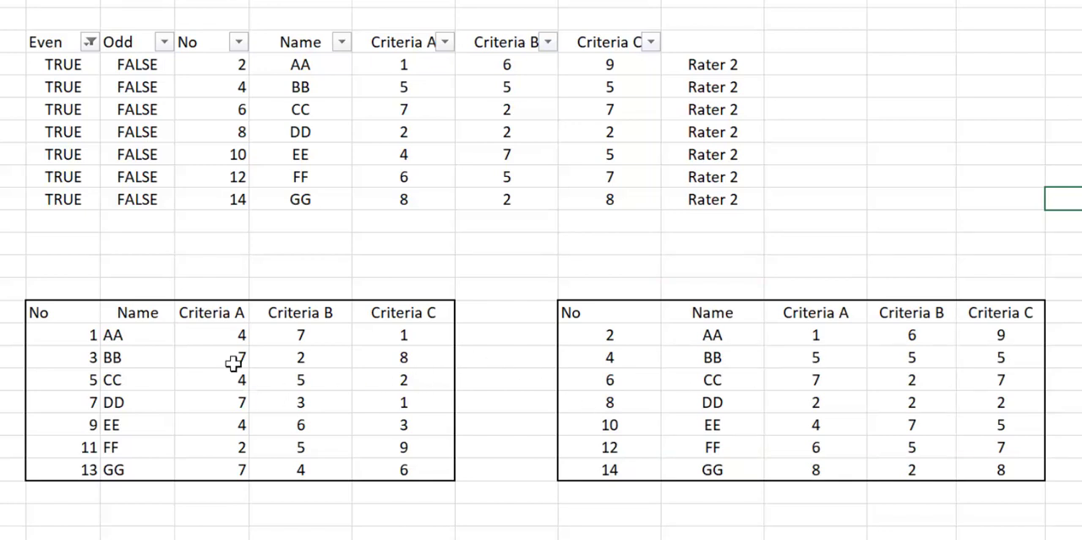
click(217, 318)
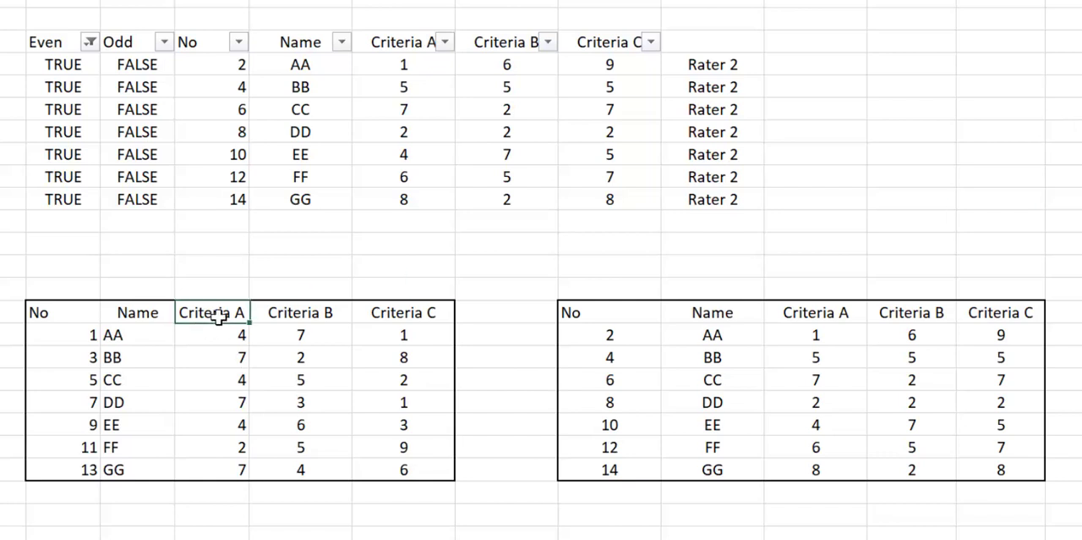
click(830, 315)
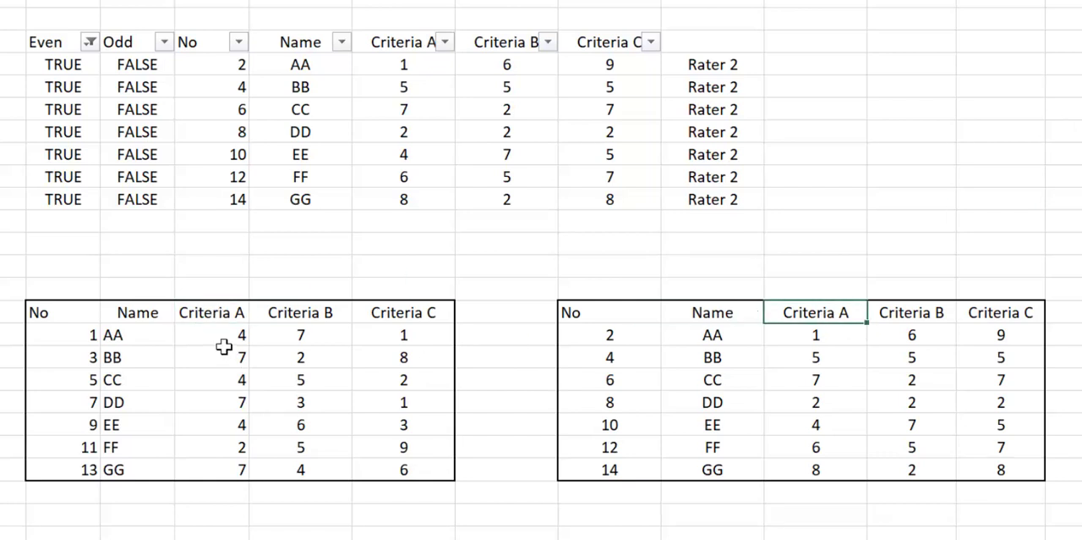
click(213, 319)
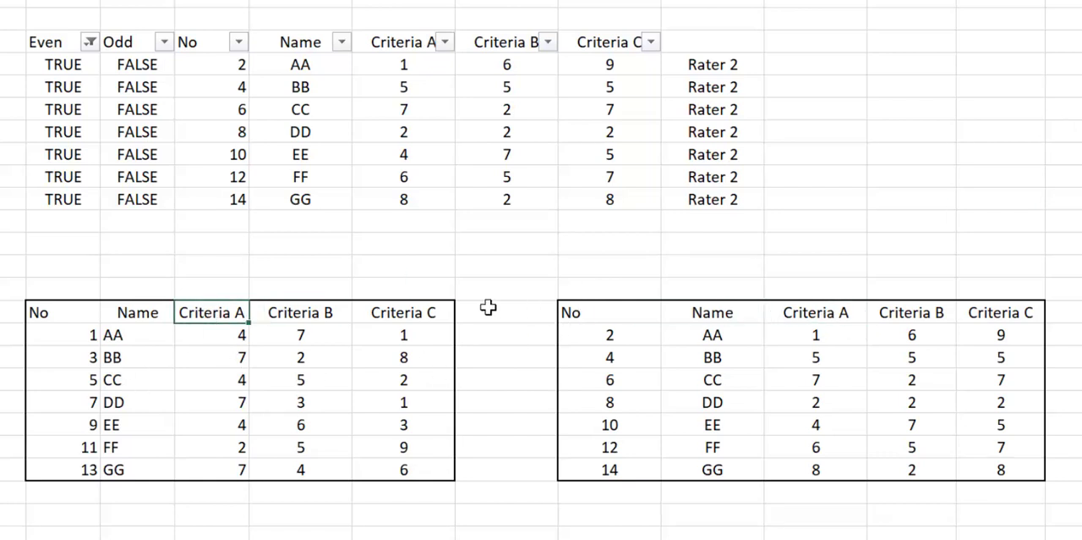
Step: Copy the Criteria A to C columns of the Rater 2 table and paste them at J23, directly beside the Rater 1 table
drag(816, 313, 1009, 470)
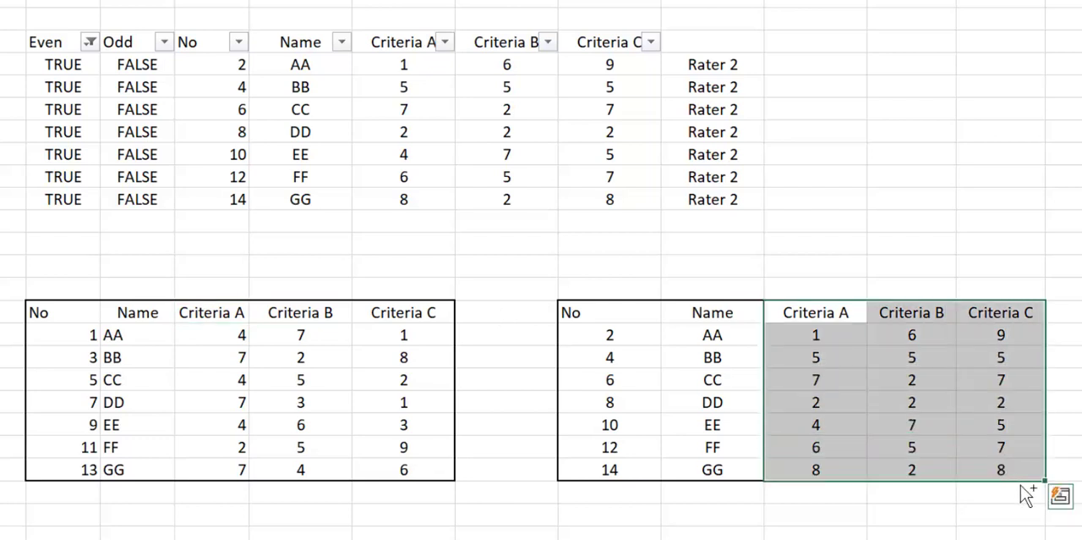
key(ctrl+c)
click(513, 310)
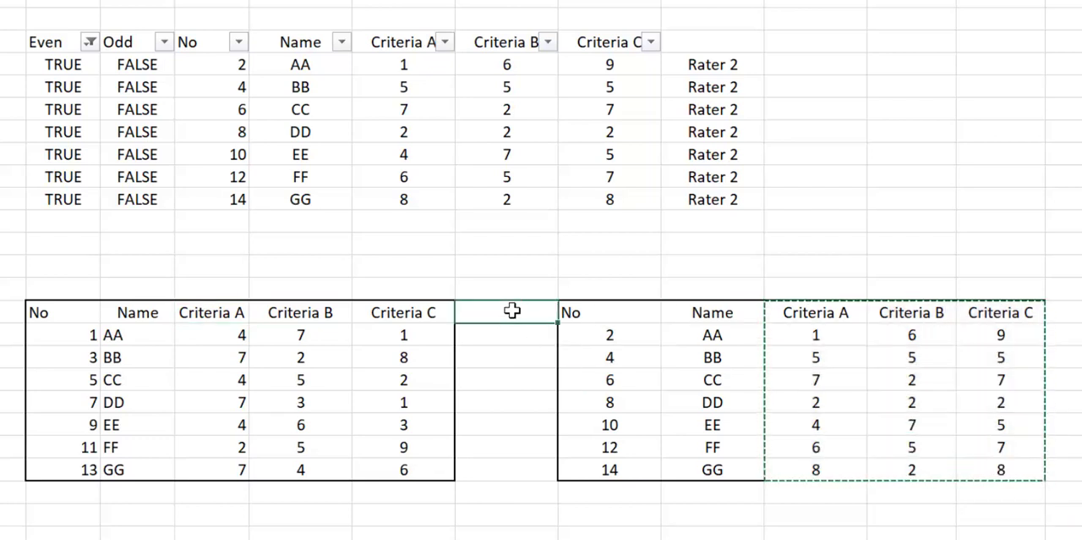
key(ctrl+v)
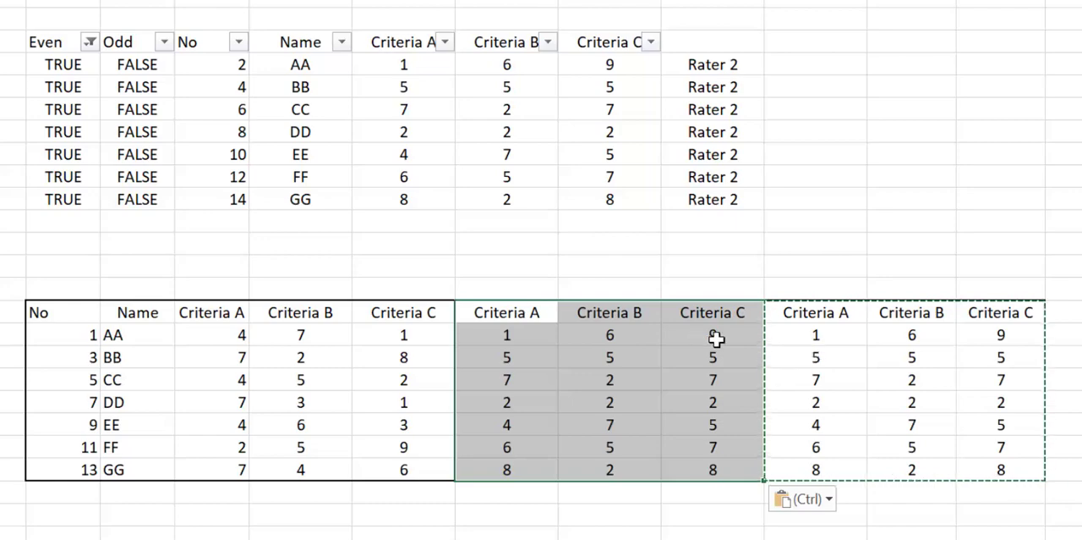
Step: Clear the contents and borders of the leftover Criteria A to C columns in M23:O30
drag(817, 311, 1025, 462)
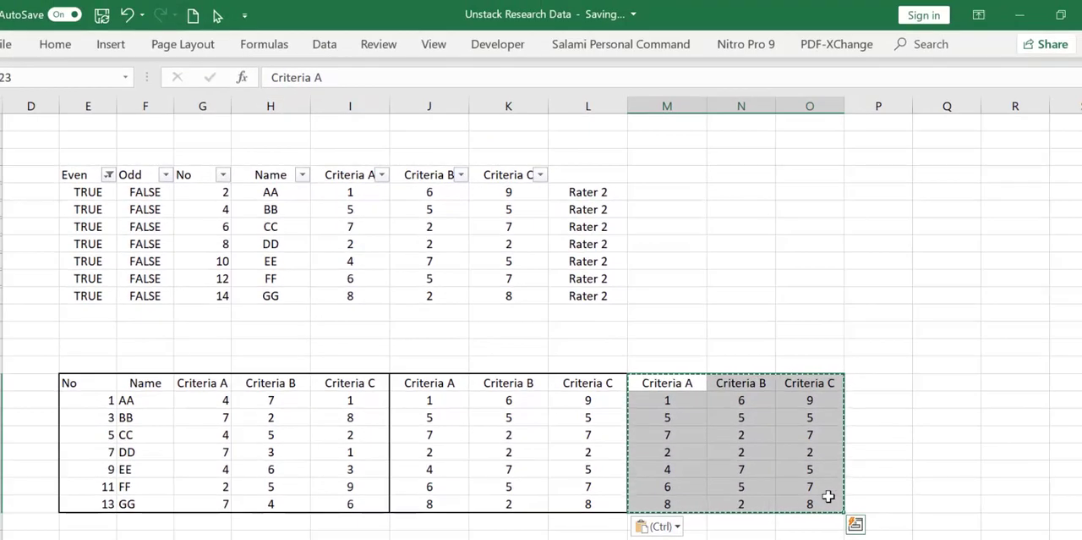
click(49, 53)
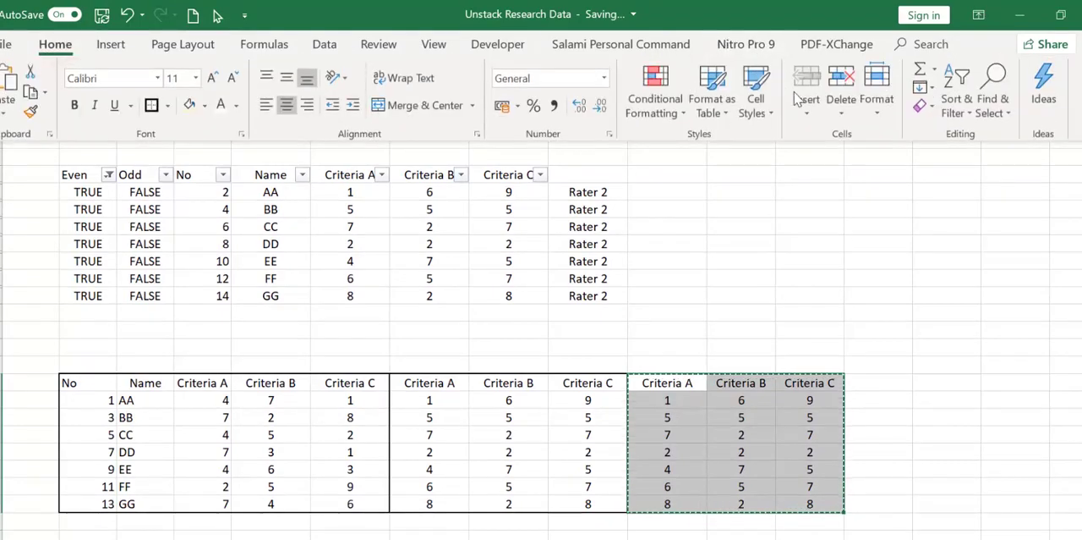
click(925, 106)
click(947, 172)
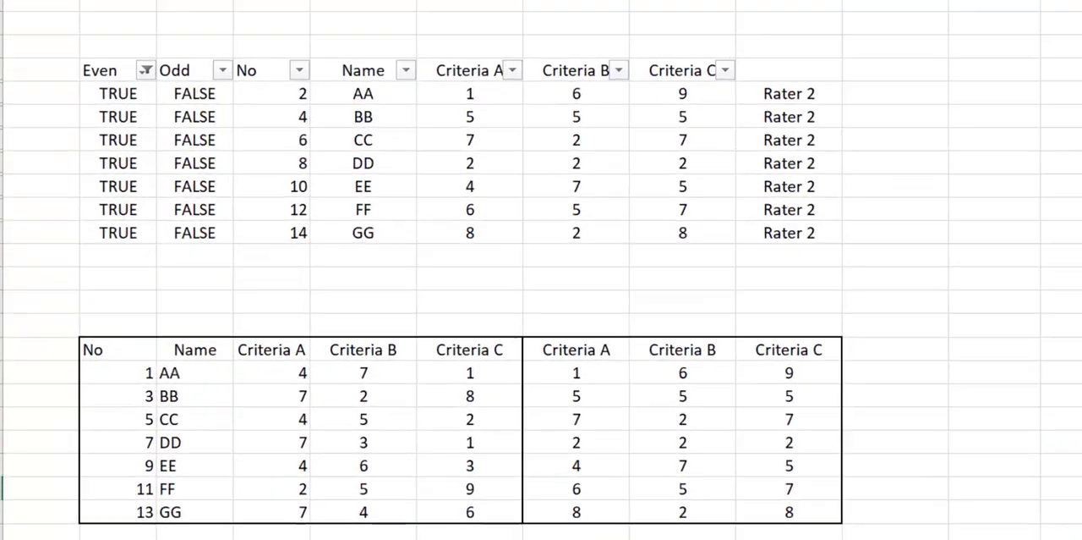
Step: Examine the Criteria headers and compare the two raters' column blocks in the combined table
click(204, 382)
click(392, 340)
click(533, 341)
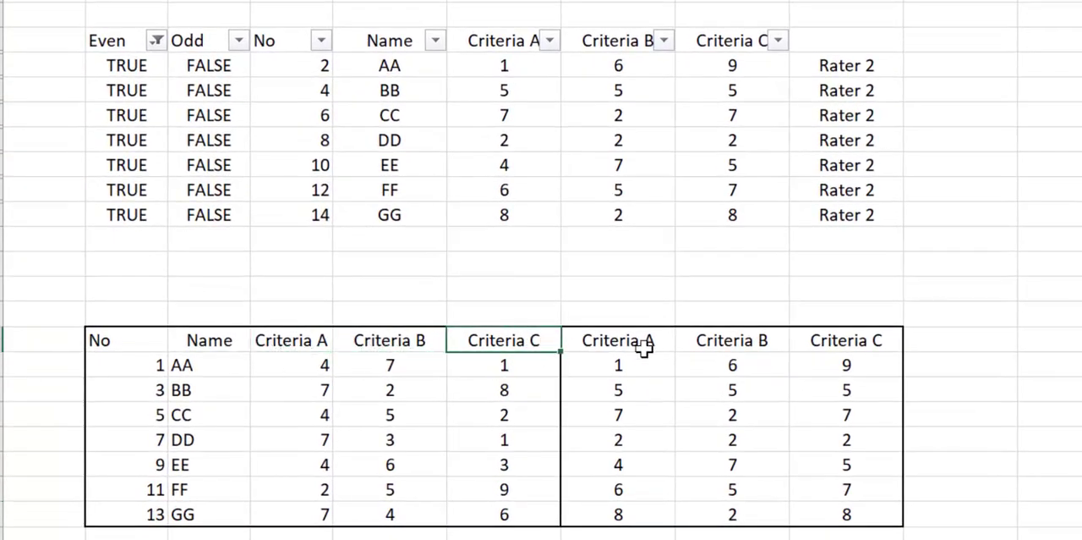
click(643, 343)
click(744, 341)
click(870, 345)
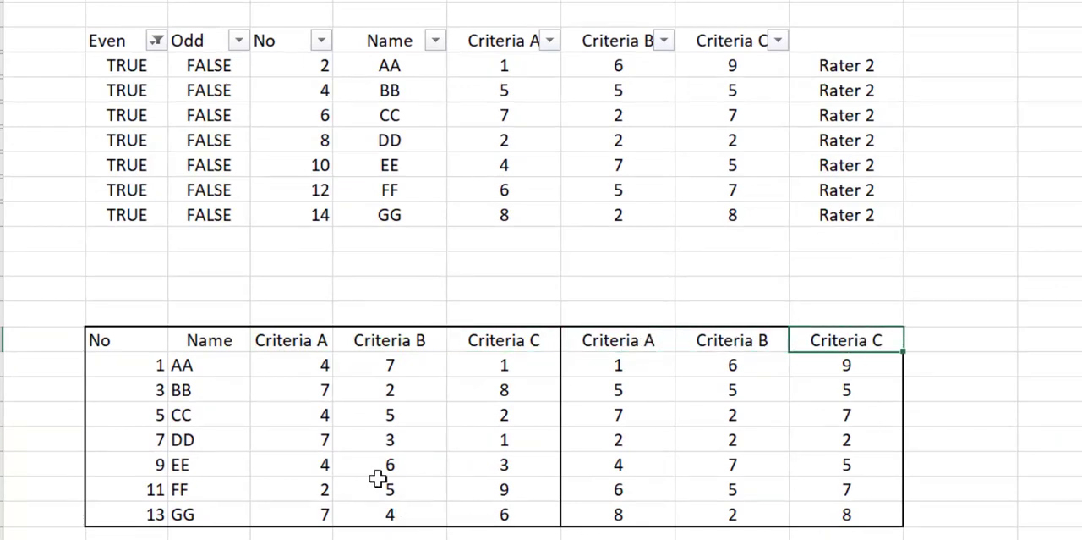
drag(284, 340, 485, 510)
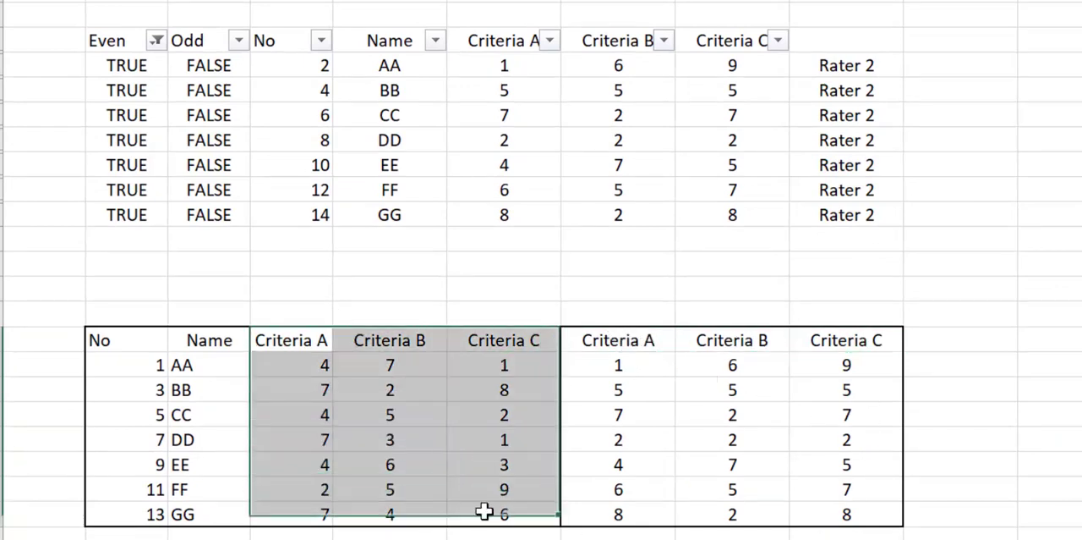
drag(633, 335, 849, 504)
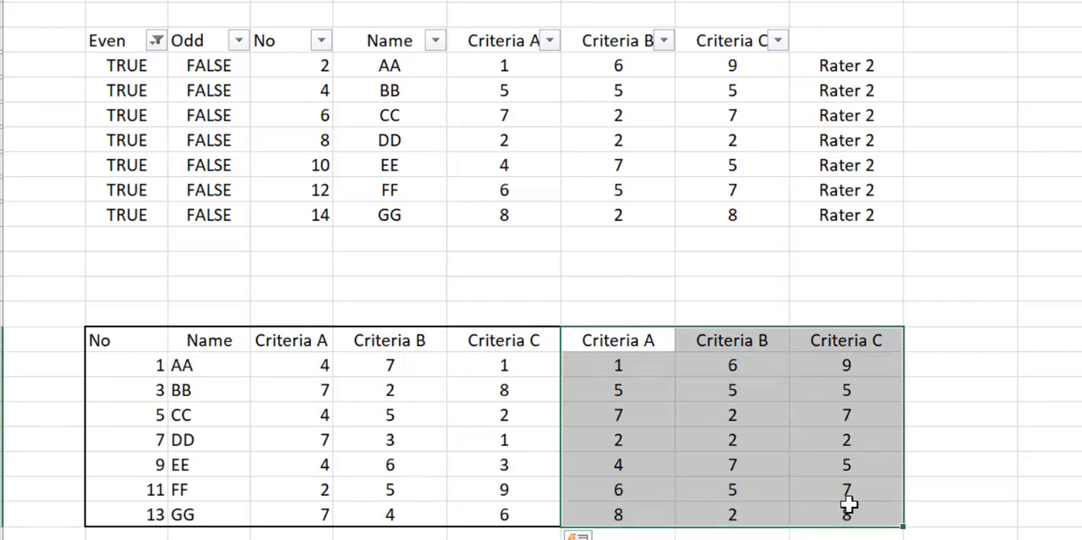
click(862, 538)
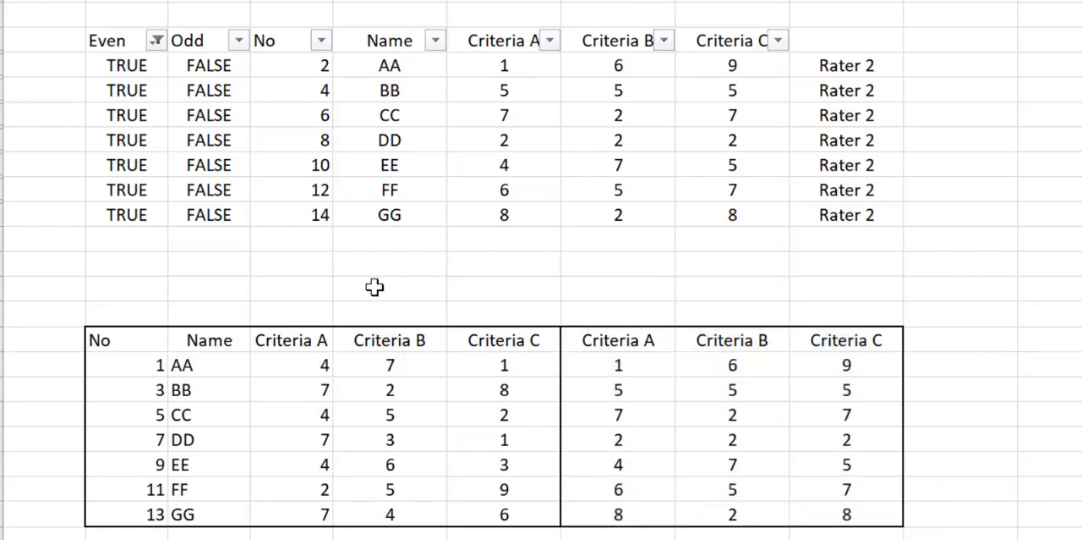
Step: Number the six criteria columns 1, 2, 3, 1, 2, 3 in row 22 above their headers, from G22 to L22
click(289, 308)
text(1)
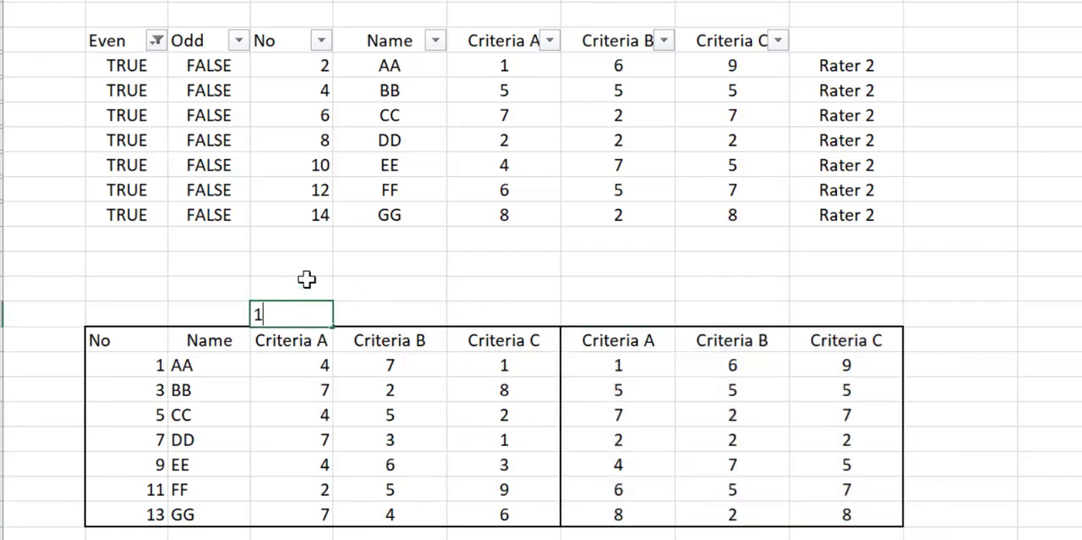
key(Tab)
text(2)
key(Tab)
key(Tab)
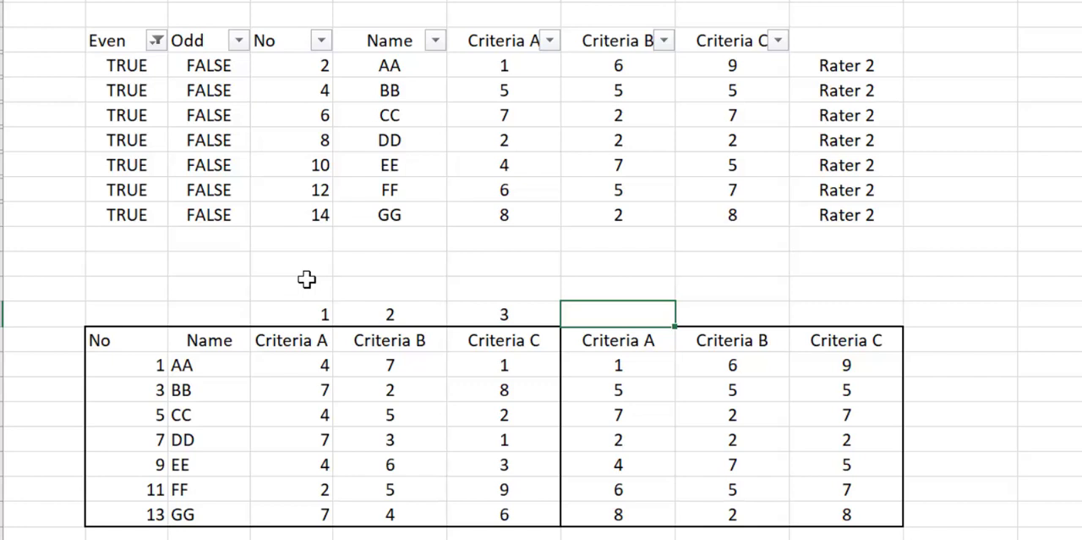
text(1)
key(Tab)
text(2)
key(Tab)
text(3)
key(Tab)
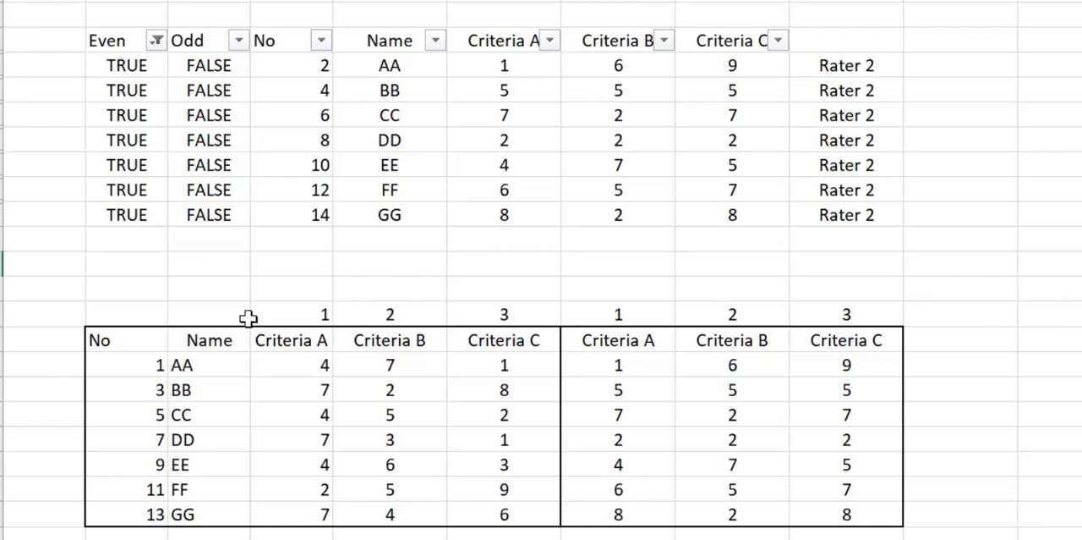
Step: Start a custom sort on G22:L30 with the data headers option off and the orientation set to left to right
click(274, 313)
drag(274, 314, 862, 516)
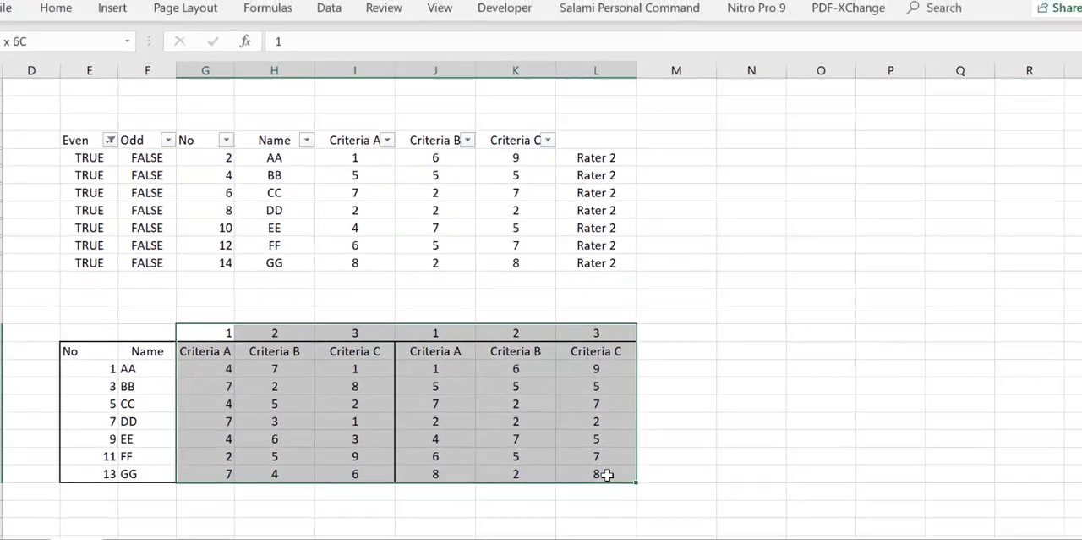
click(43, 13)
click(946, 72)
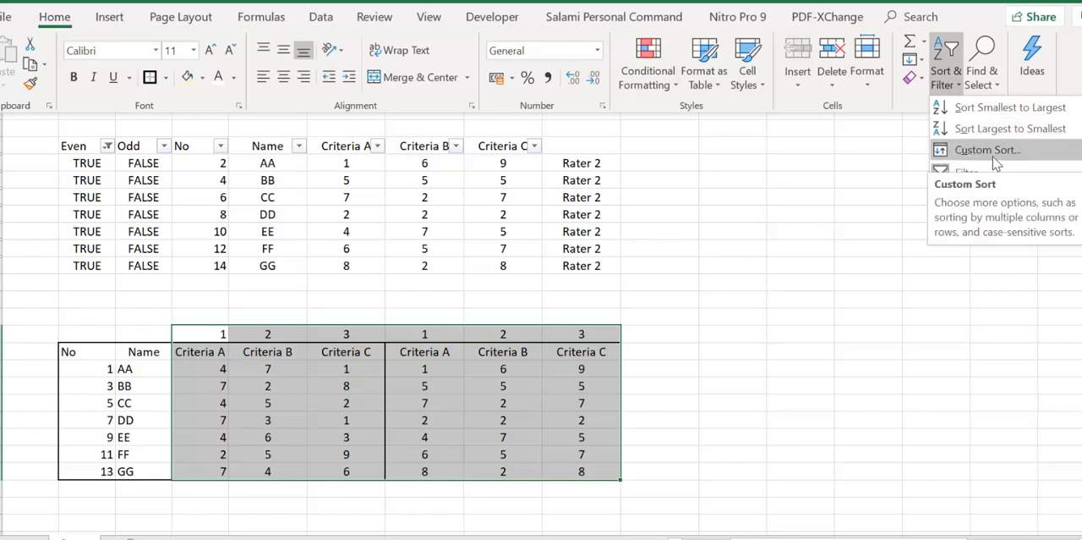
click(996, 159)
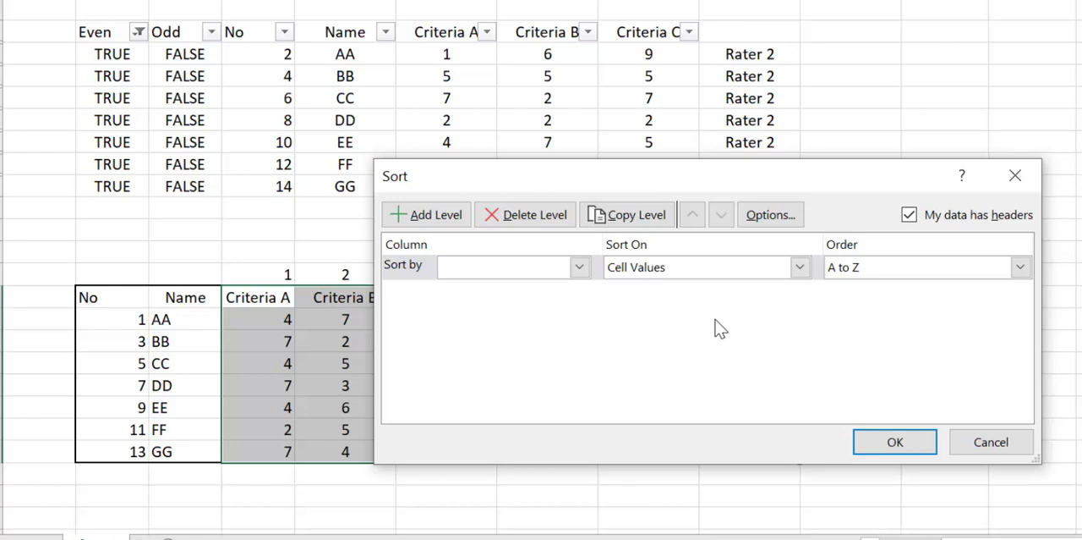
click(910, 216)
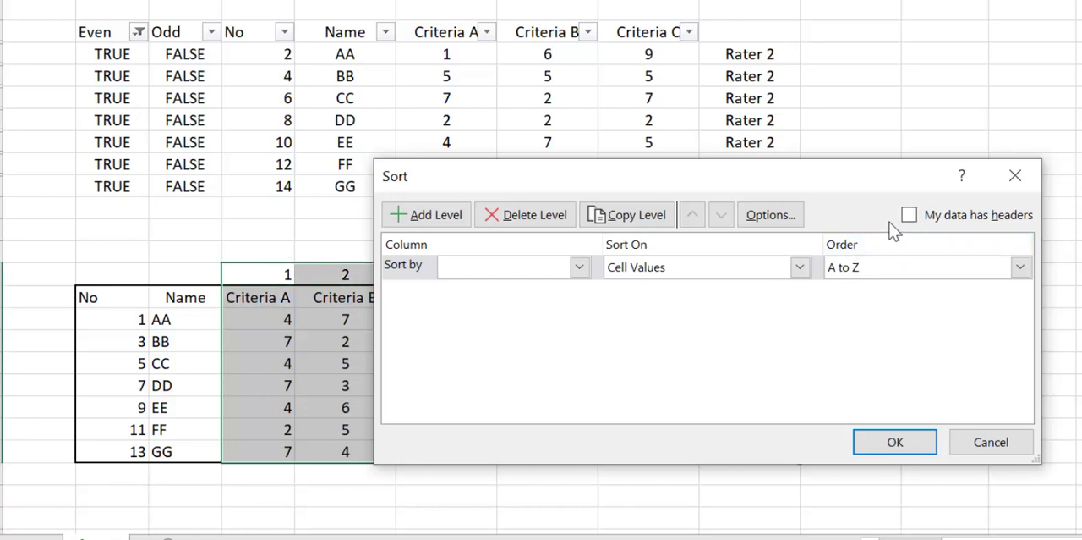
click(791, 222)
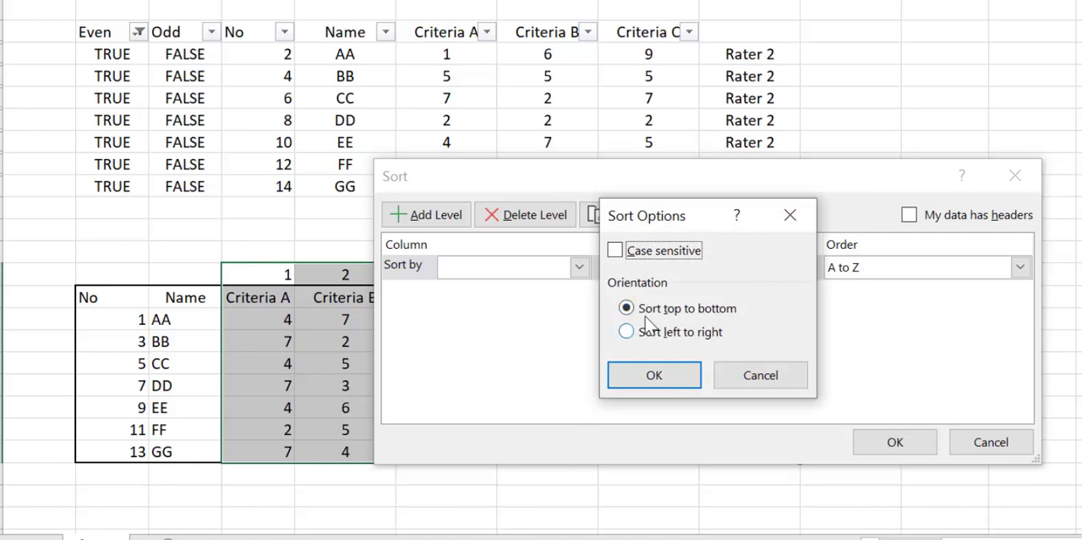
click(704, 338)
click(674, 380)
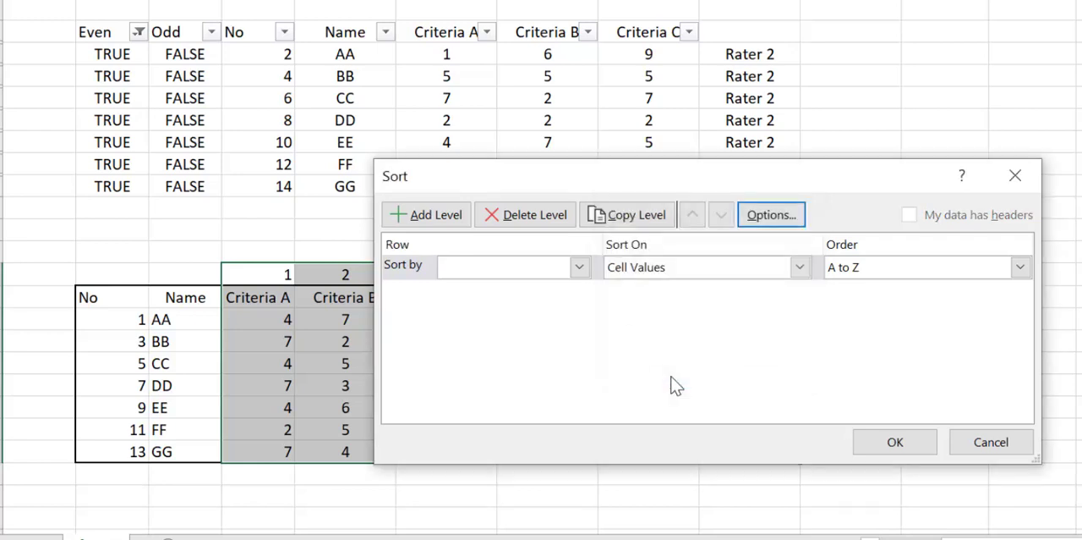
Step: Sort the G22:L30 columns by Row 22 on cell values, smallest to largest
click(906, 455)
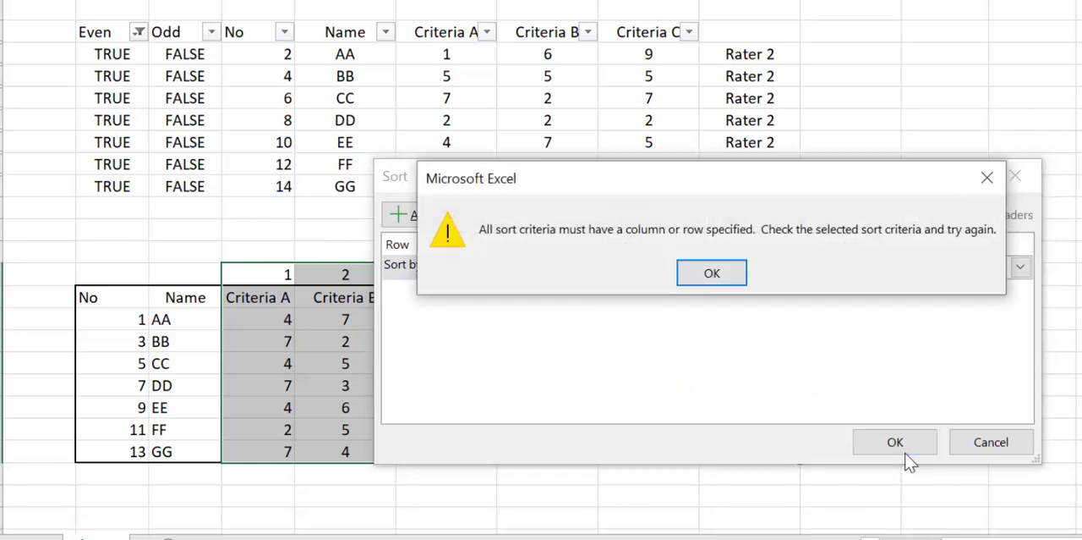
click(726, 275)
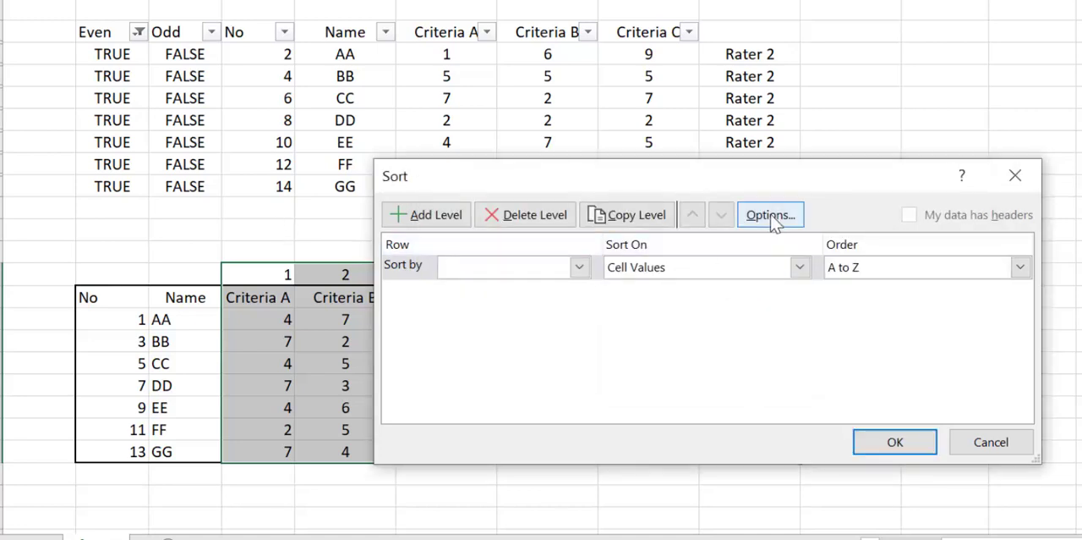
drag(701, 177, 993, 87)
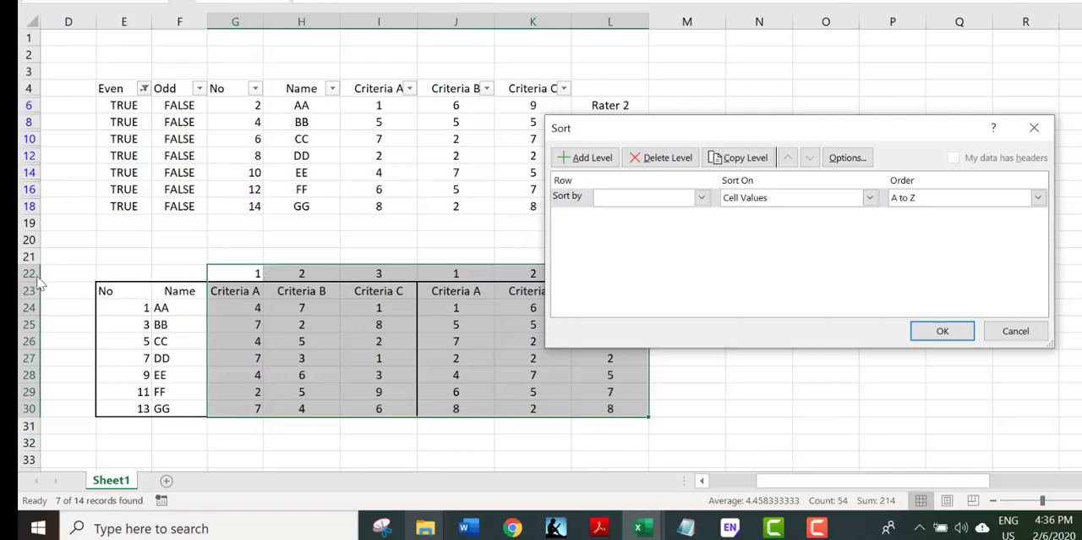
click(701, 197)
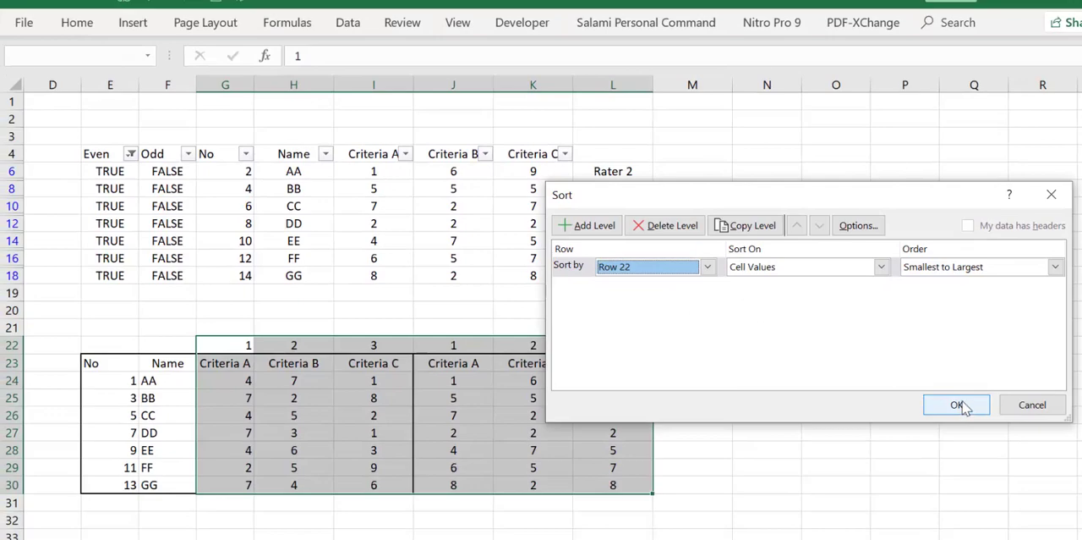
click(957, 405)
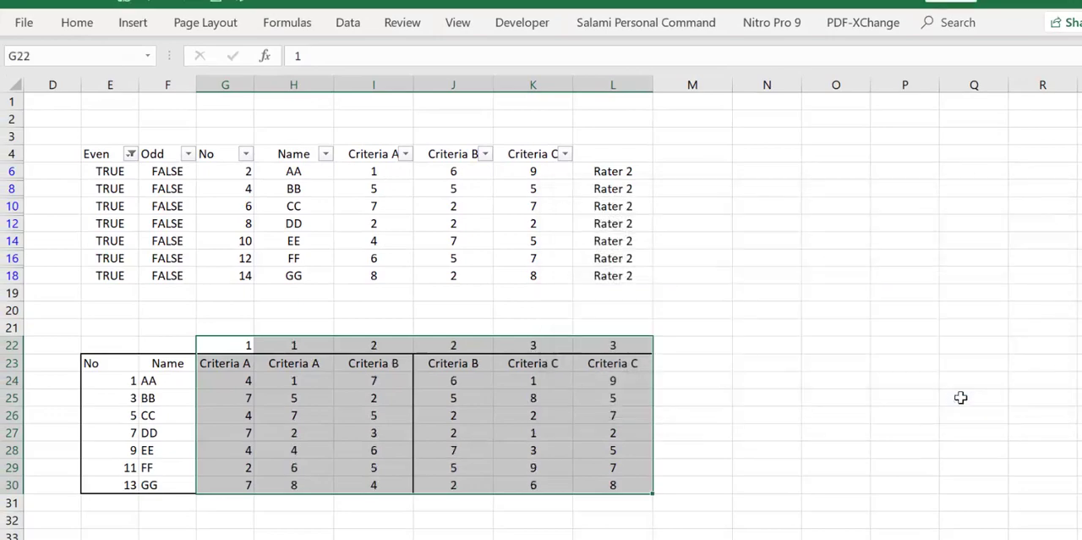
click(957, 394)
Step: Re-enter 1 in G22 and compare the paired Criteria A, B and C columns with their row 22 numbers
click(248, 346)
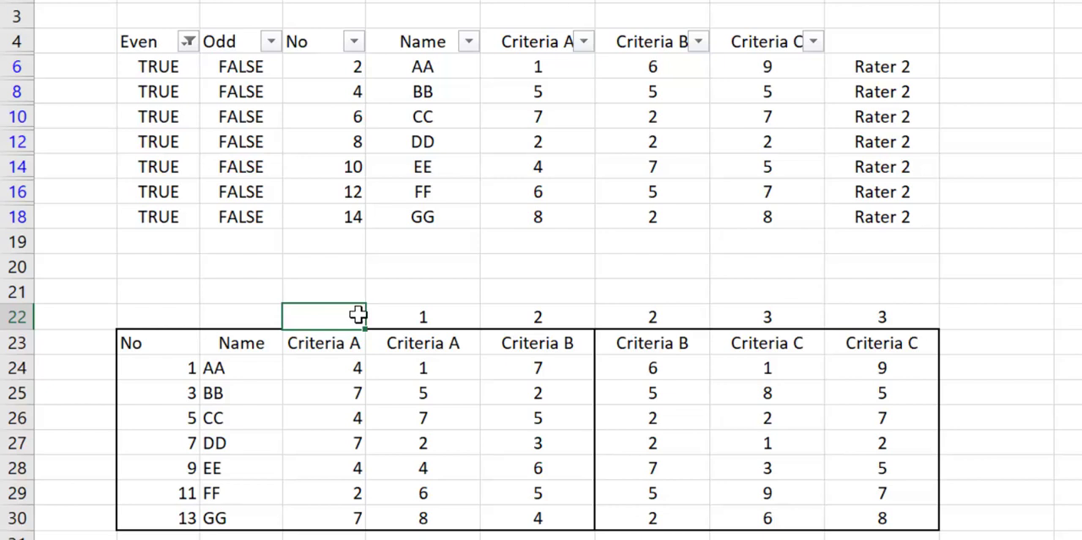
text(1)
drag(338, 316, 387, 316)
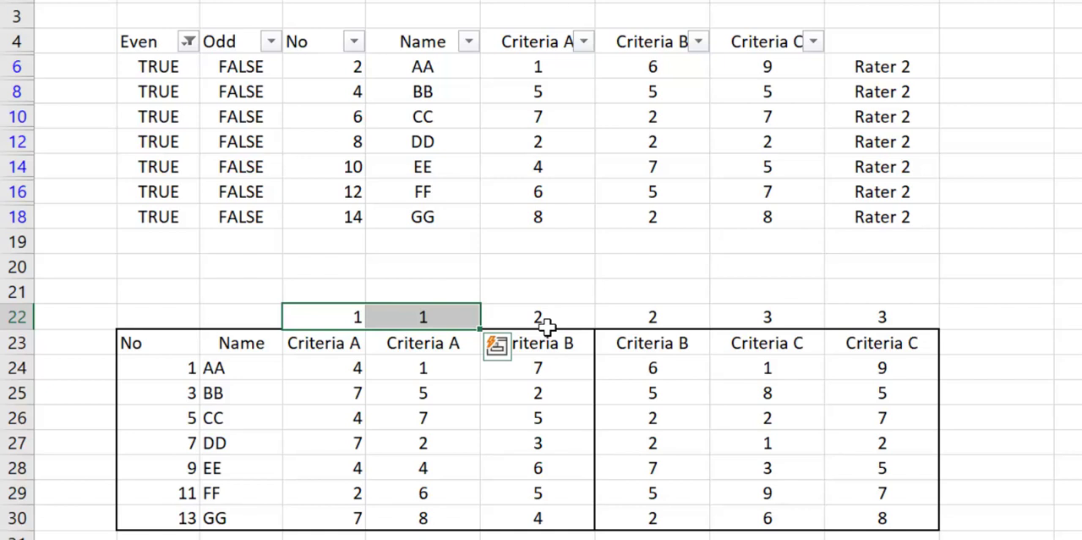
drag(546, 324, 685, 332)
drag(756, 317, 880, 307)
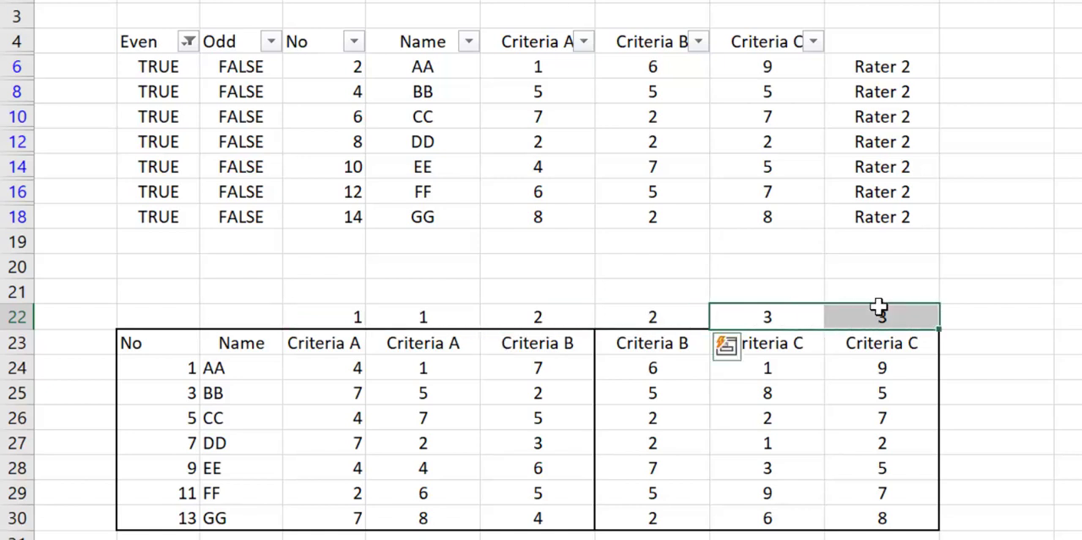
click(370, 420)
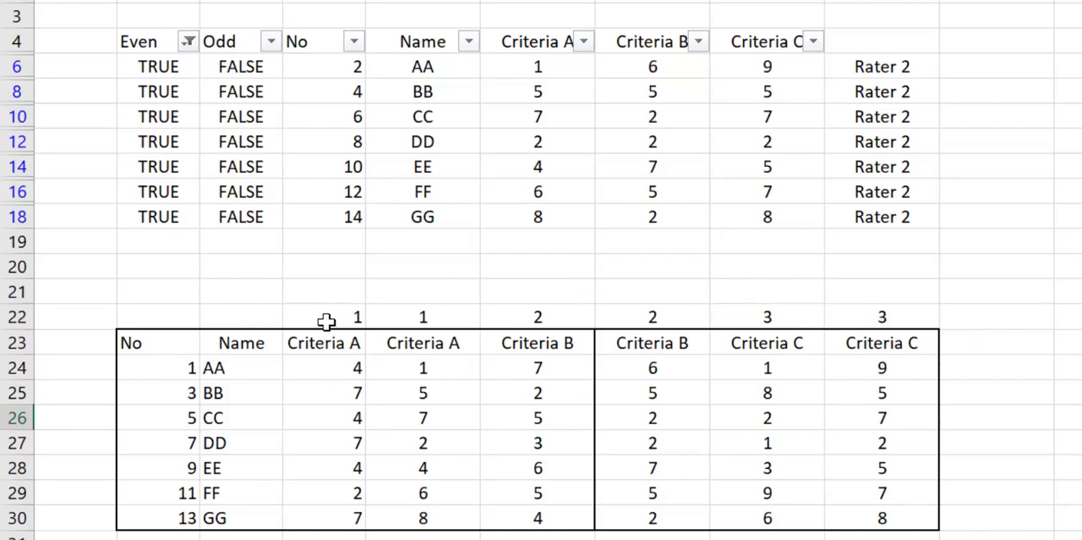
drag(309, 346, 443, 510)
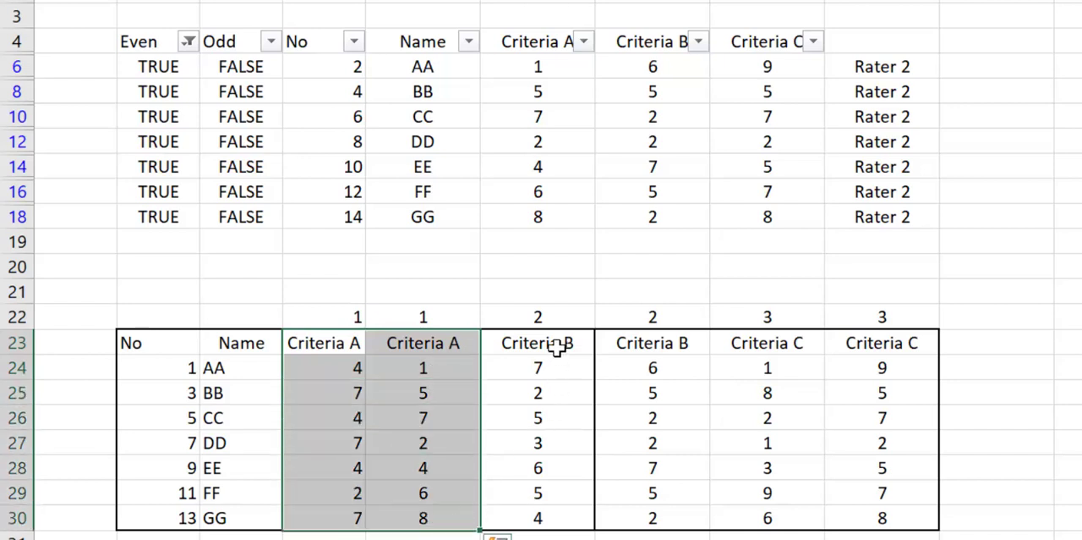
drag(553, 350, 640, 512)
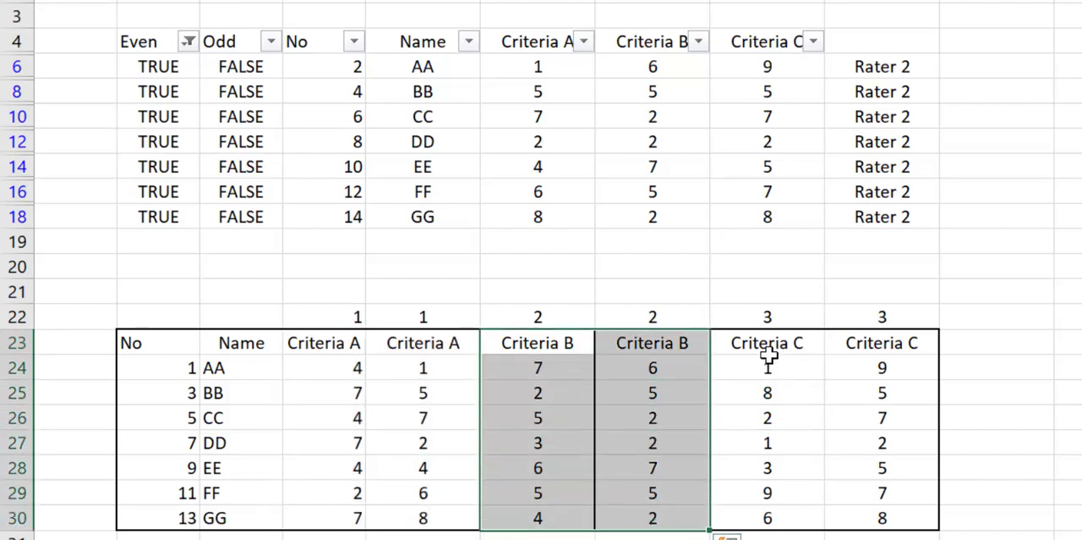
drag(766, 345, 887, 517)
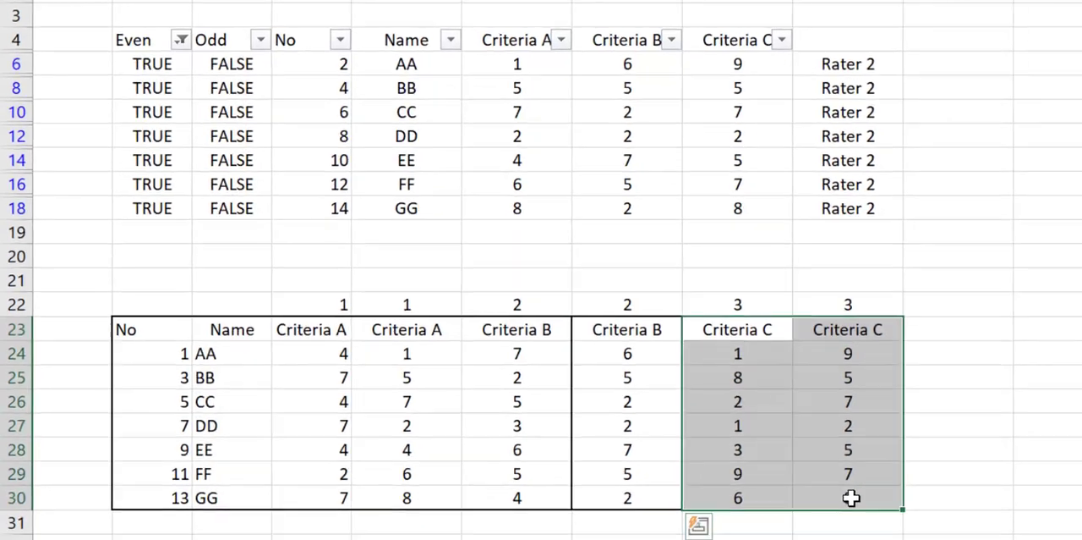
Step: Clear the helper numbers from G22:L22 and label G22 as Rater 1 and H22 as Rater 2
drag(300, 288, 845, 287)
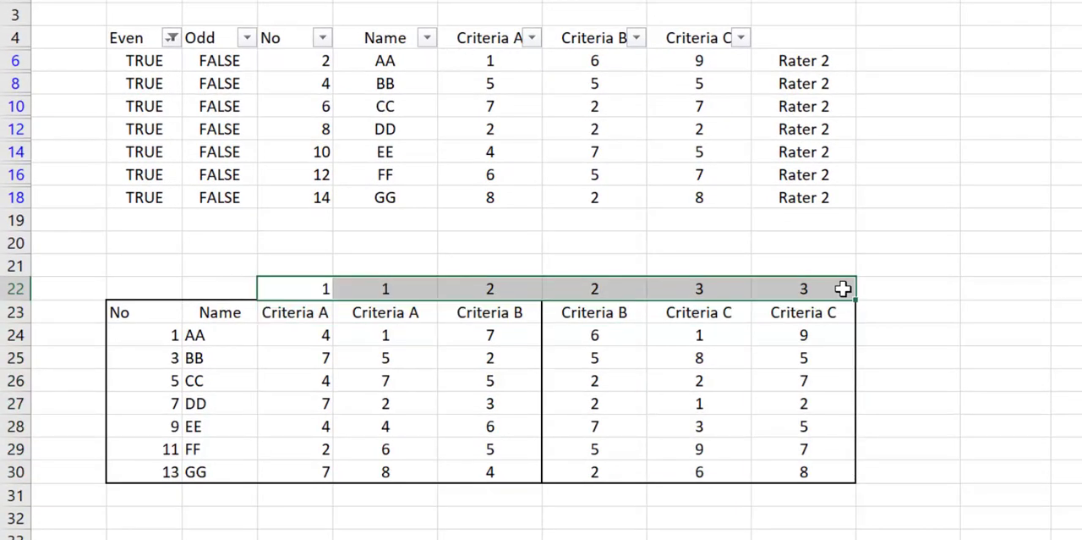
key(Delete)
click(277, 288)
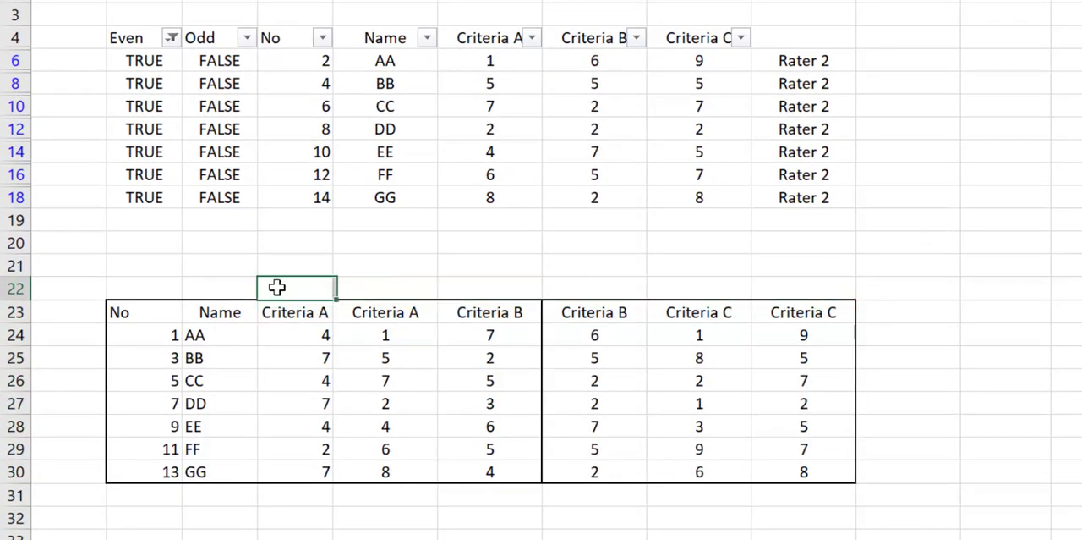
text(Rater 1)
key(Tab)
text(Rater )
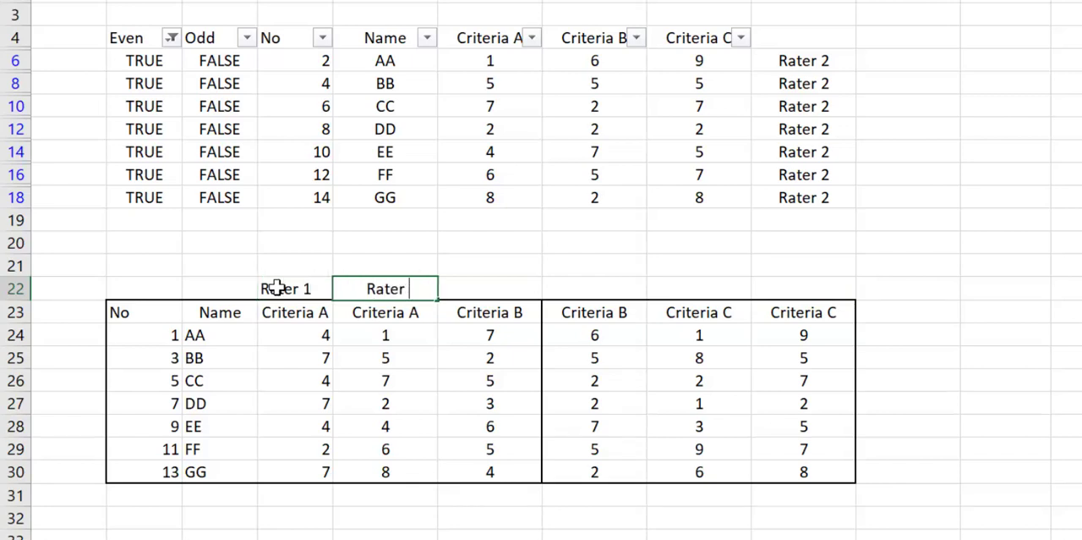
text(2)
key(Tab)
Step: Copy the Rater 1 and Rater 2 labels from G22:H22 above the Criteria B and Criteria C pairs in I22:L22
drag(272, 288, 381, 296)
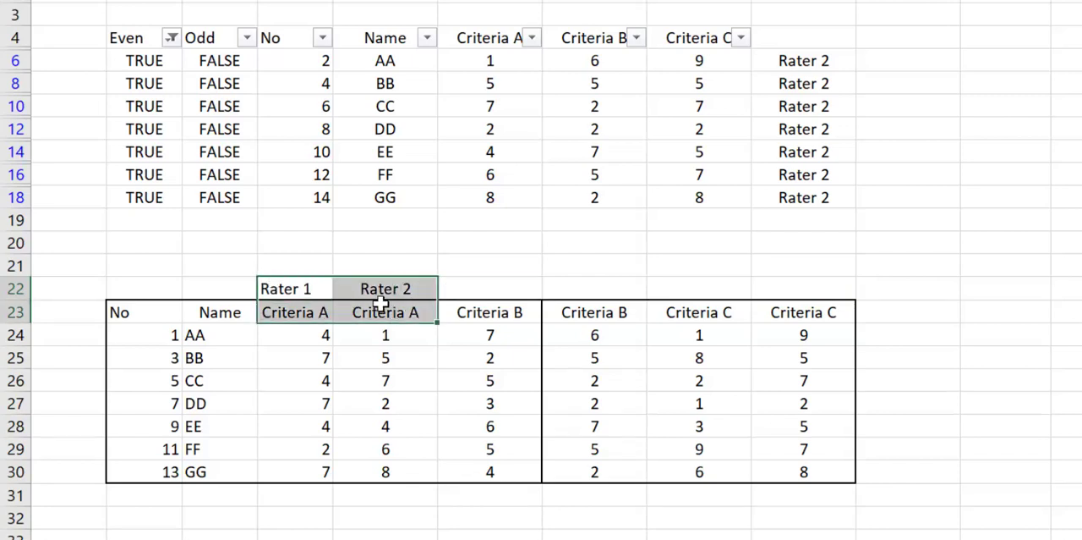
key(ctrl+c)
click(479, 292)
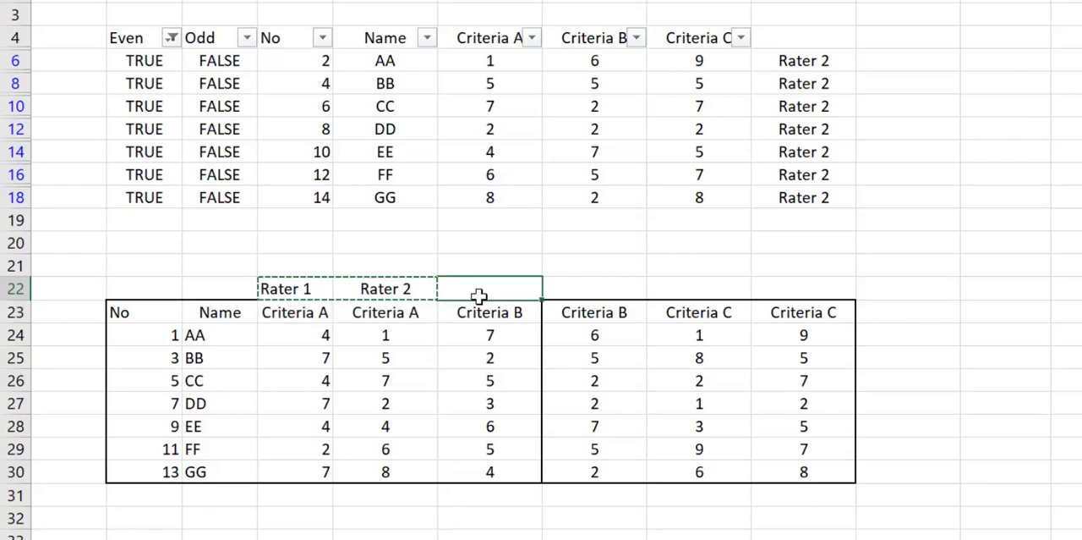
key(ctrl+v)
click(744, 289)
key(ctrl+v)
click(967, 401)
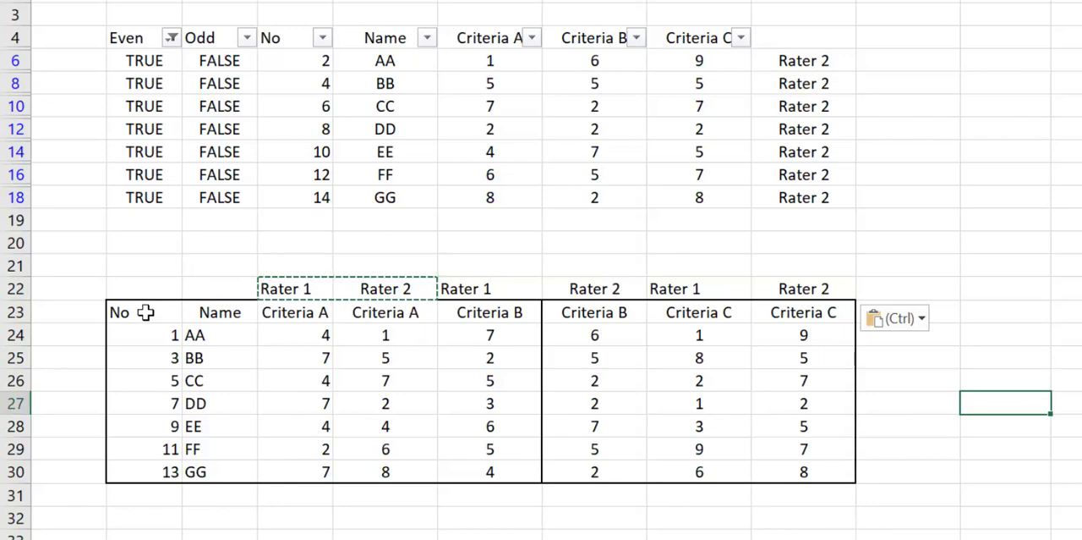
Step: Replace the borders of E23:L30 with thin outside borders and outline the header row E23:L23
mouse_move(144, 311)
mouse_down()
mouse_move(776, 471)
mouse_move(797, 466)
mouse_up()
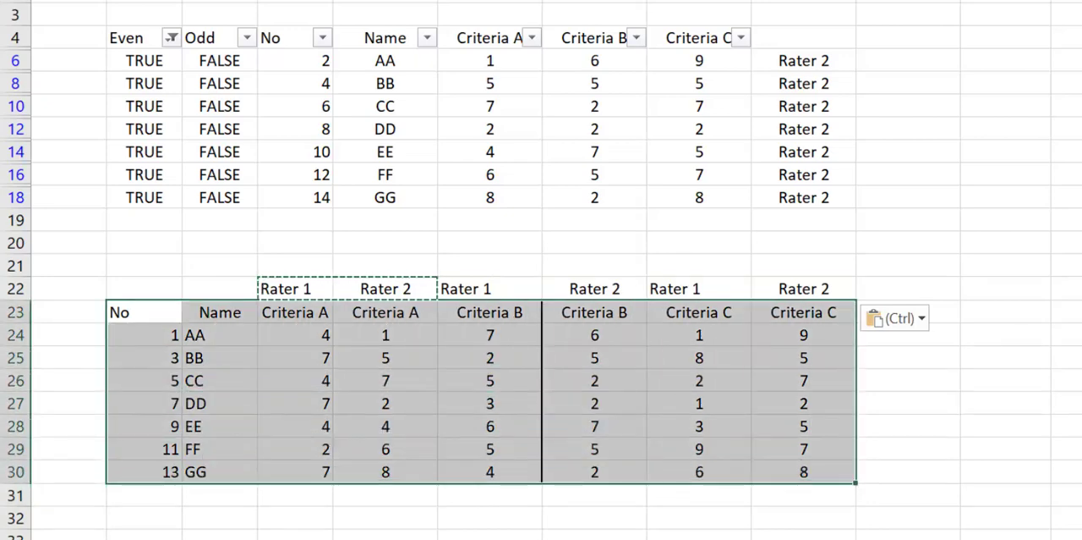
click(252, 1)
click(279, 118)
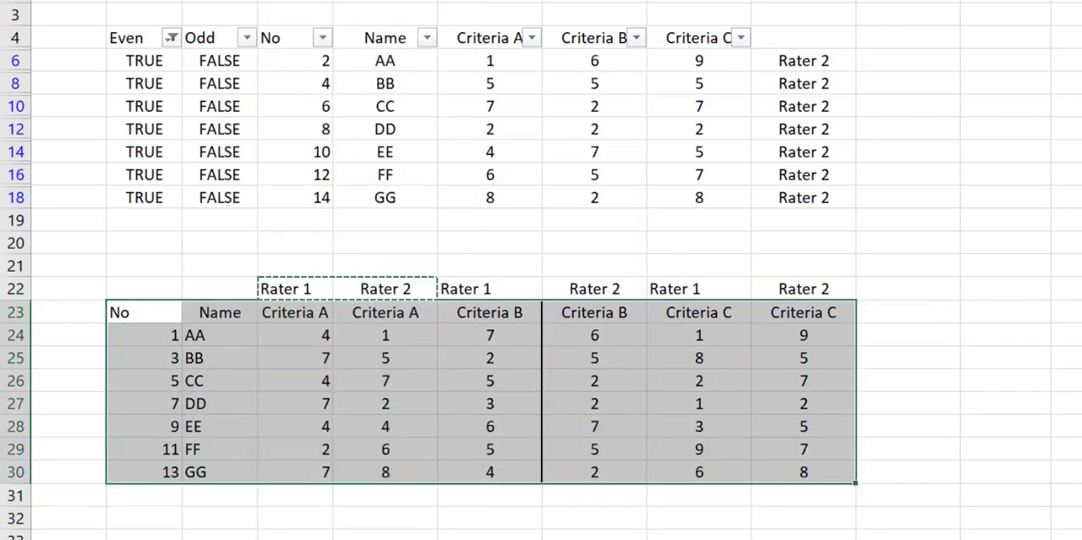
click(252, 1)
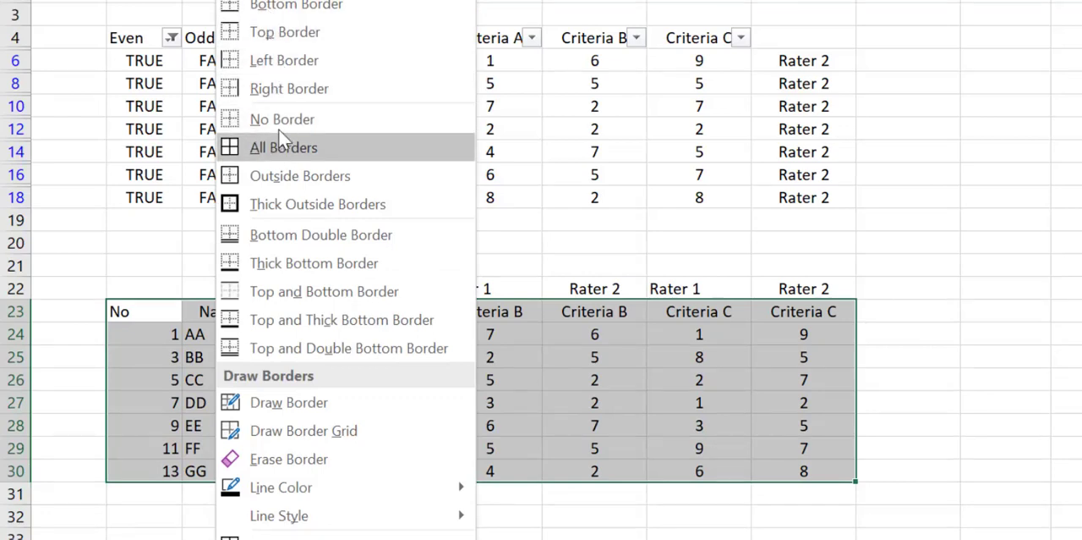
click(277, 177)
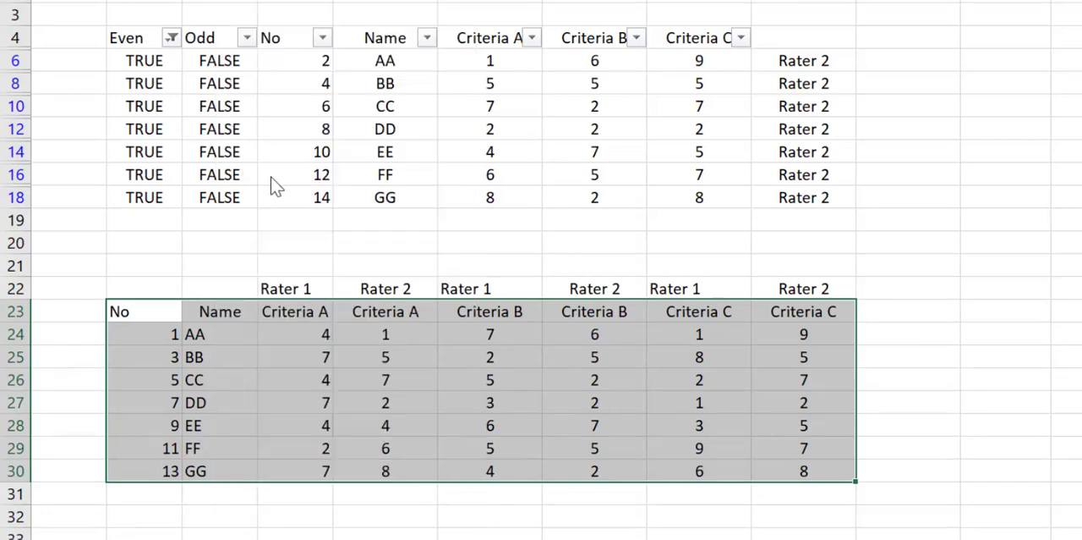
click(967, 407)
drag(121, 294, 765, 301)
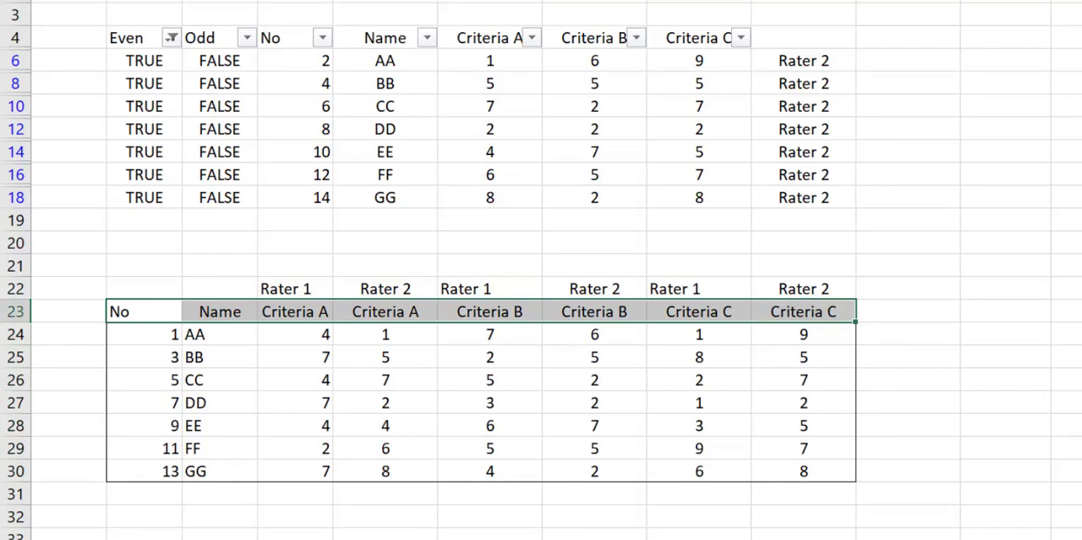
click(1074, 310)
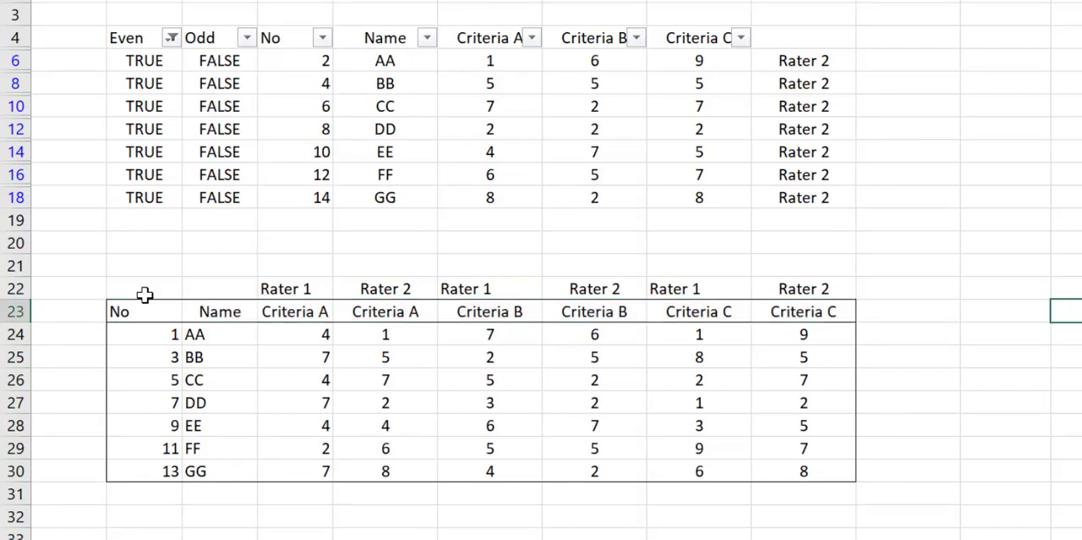
Step: Clear the filter on the Even column and set the ribbon to auto-hide
click(173, 37)
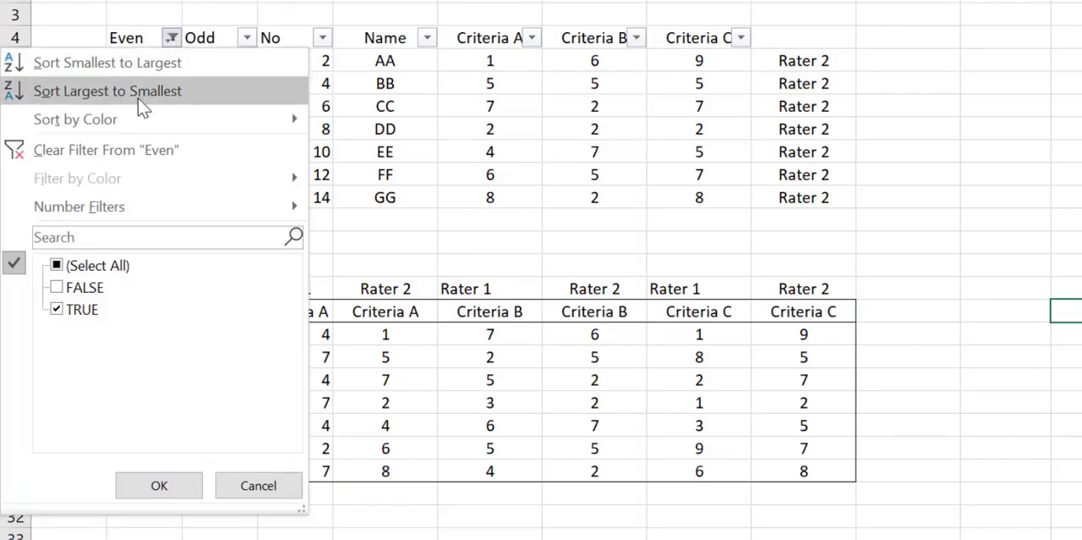
click(113, 148)
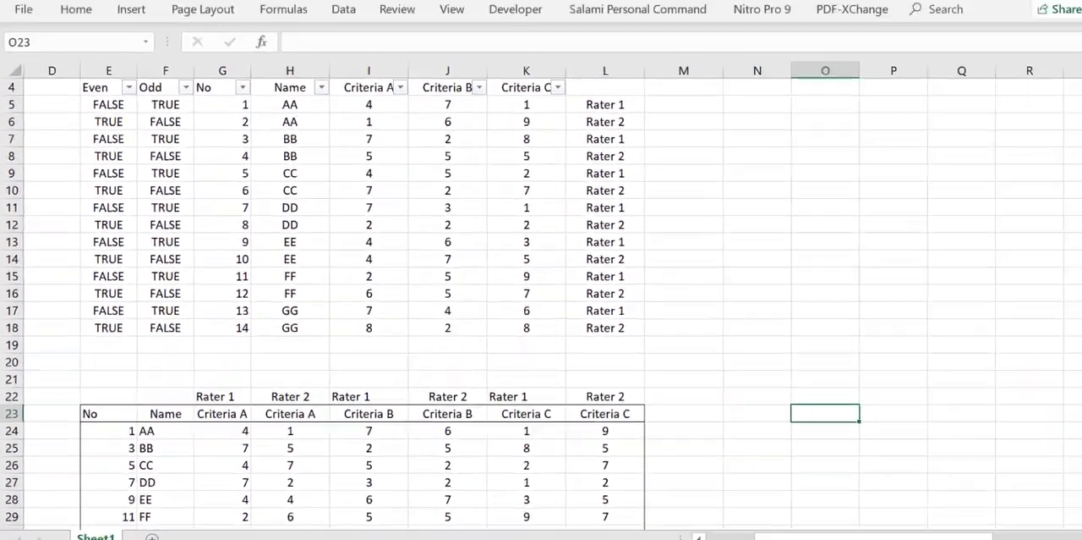
click(922, 13)
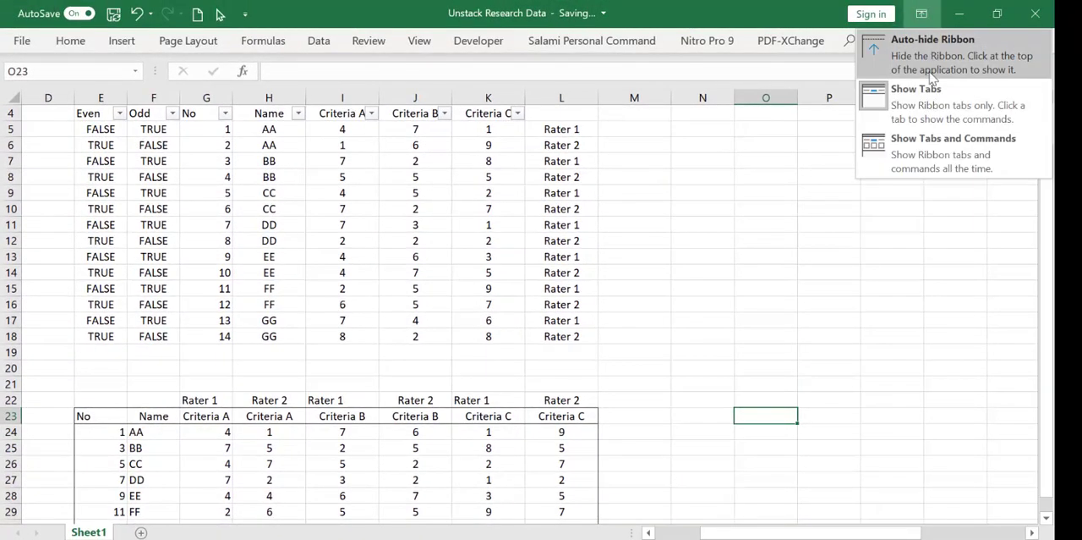
click(931, 54)
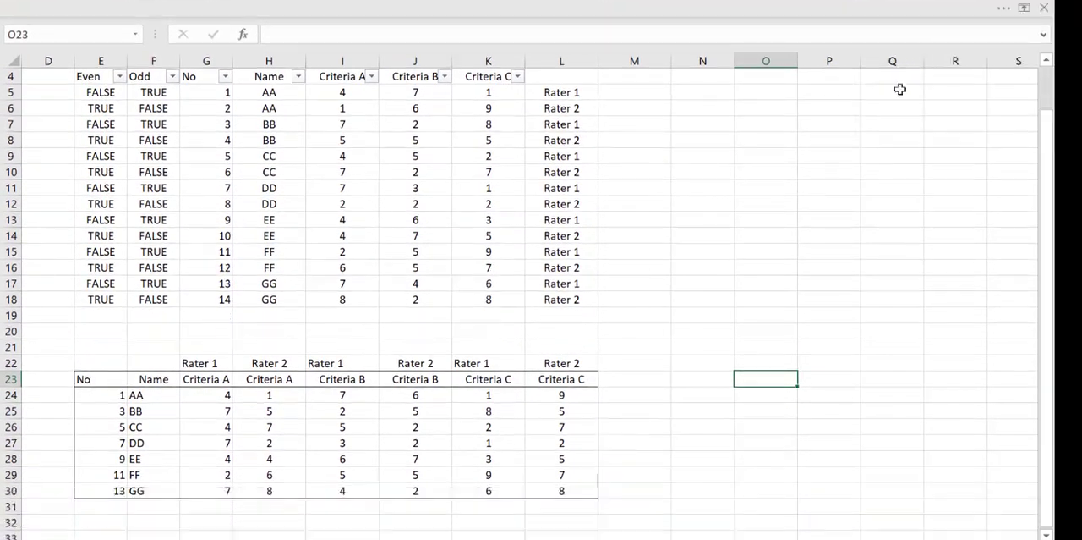
click(1047, 60)
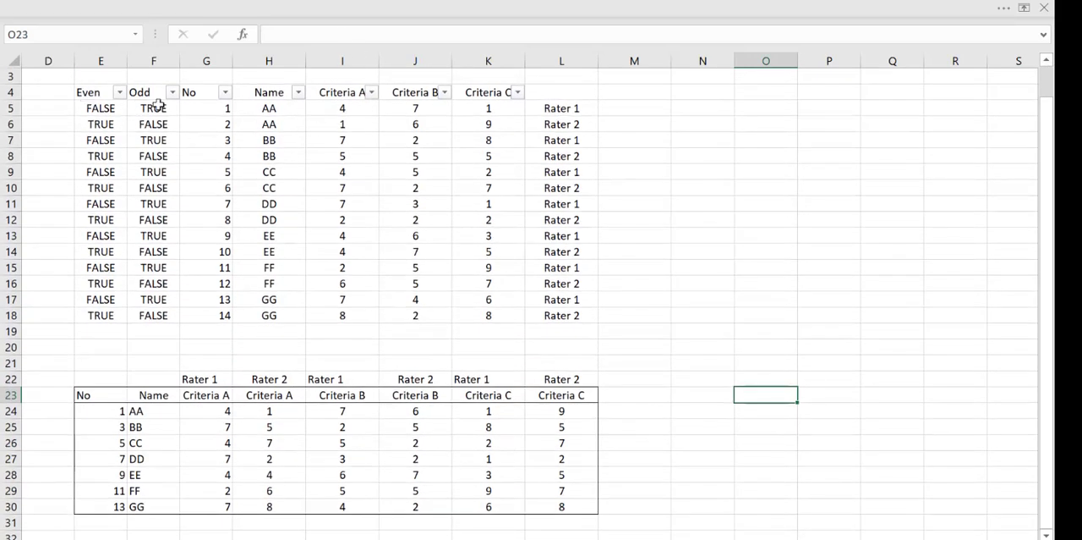
Step: Compare the stacked names in the original list with the names, rater labels and criteria headers of the combined table
drag(264, 107, 286, 194)
click(561, 335)
click(287, 203)
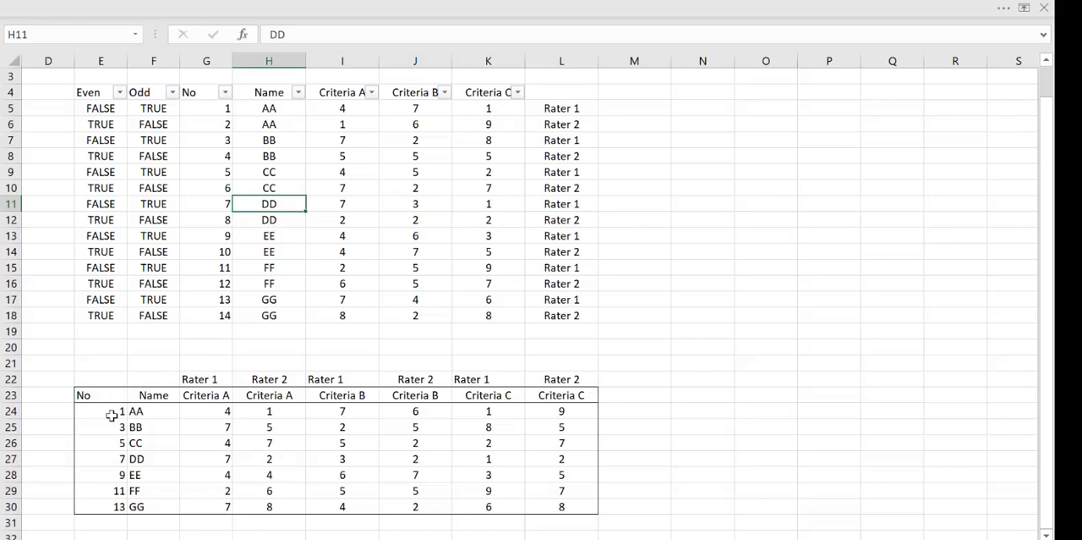
drag(152, 409, 169, 505)
click(201, 409)
click(195, 394)
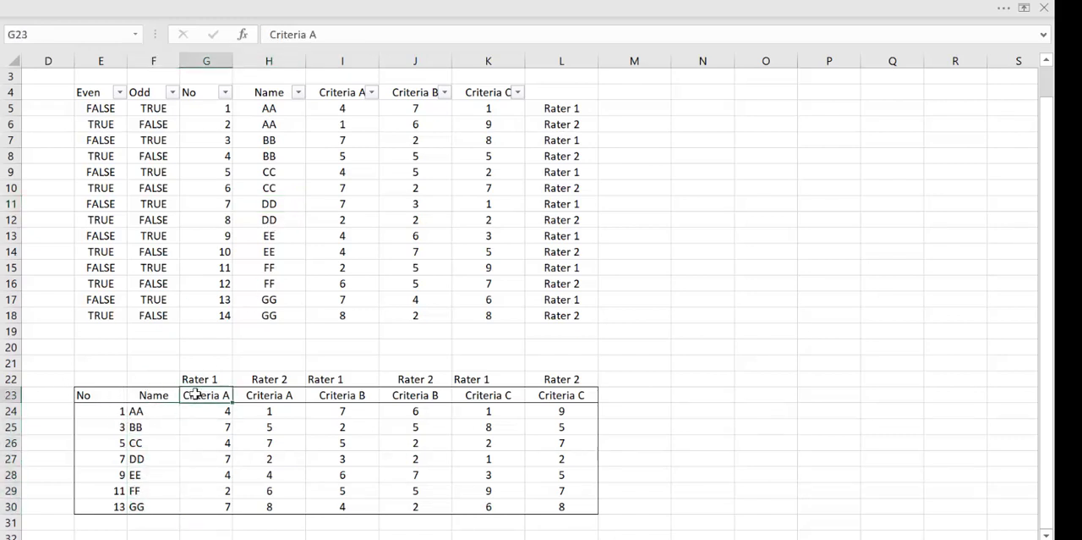
click(208, 379)
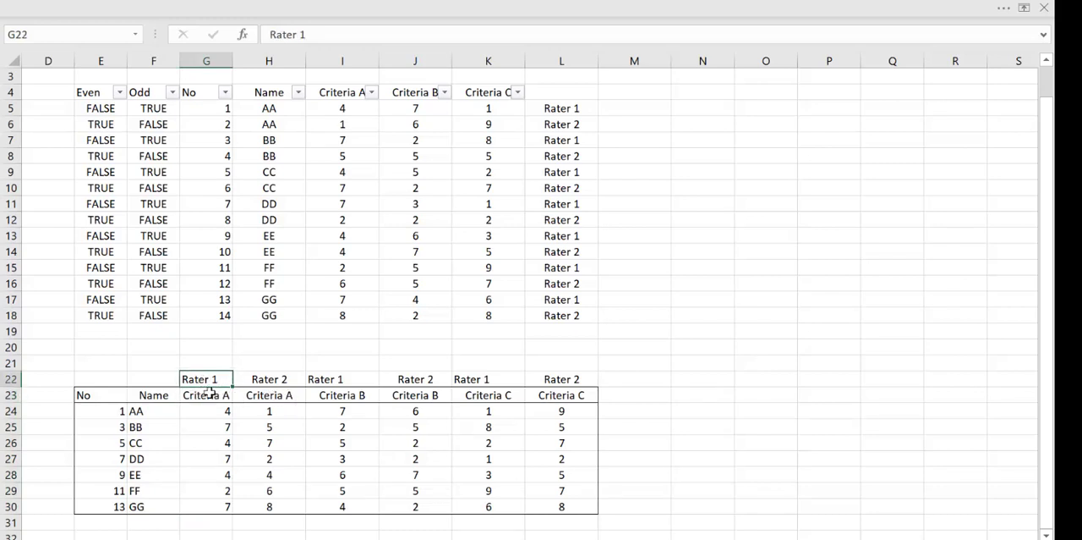
drag(209, 391, 267, 394)
click(755, 375)
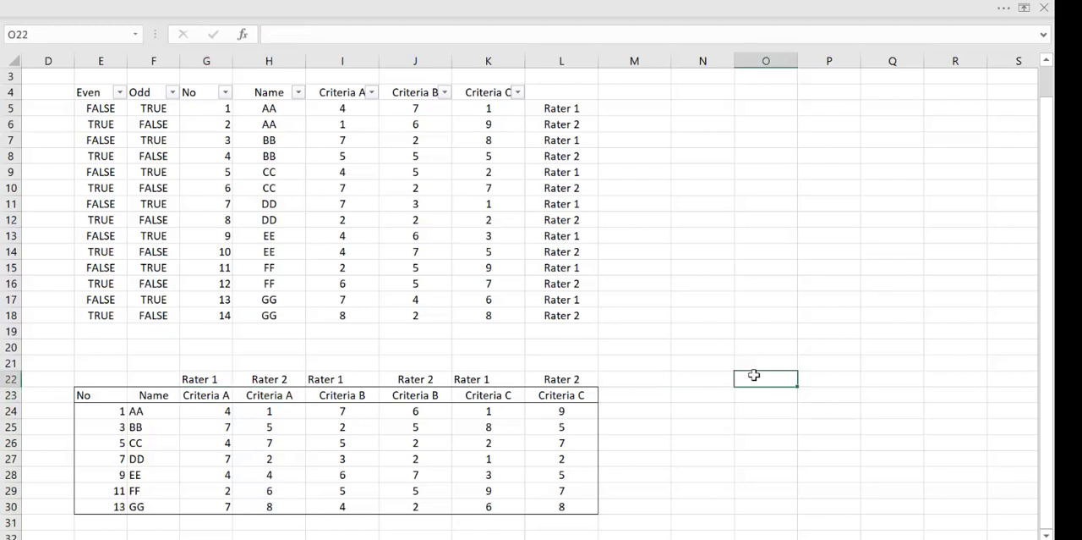